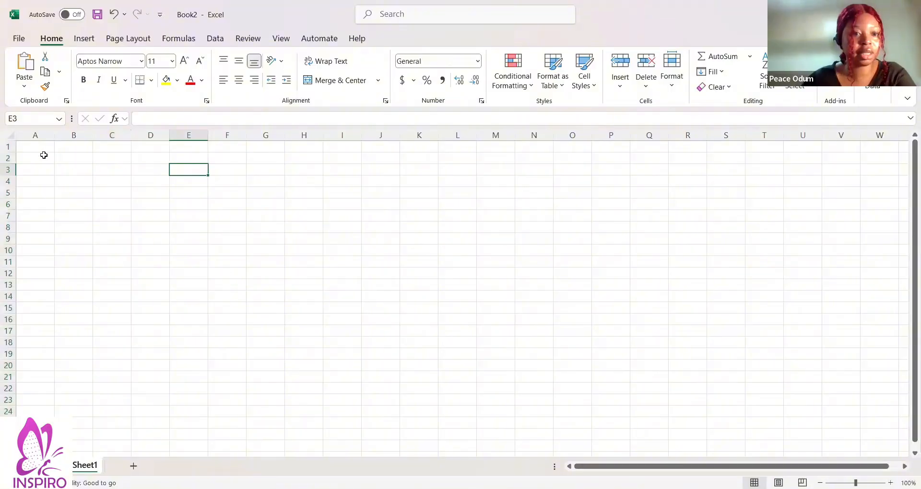
Enter the column header Names in cell A1
{"action": "left_click", "coordinate": [45, 148]}
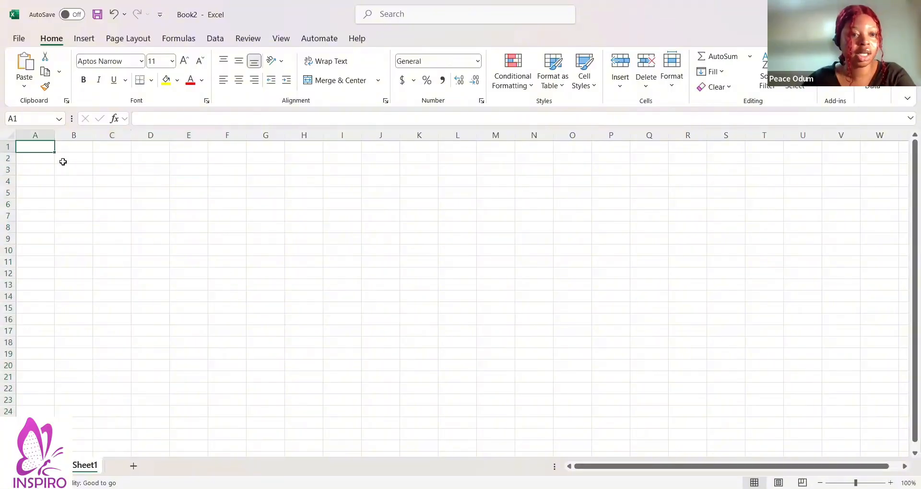
{"action": "double_click", "coordinate": [37, 148]}
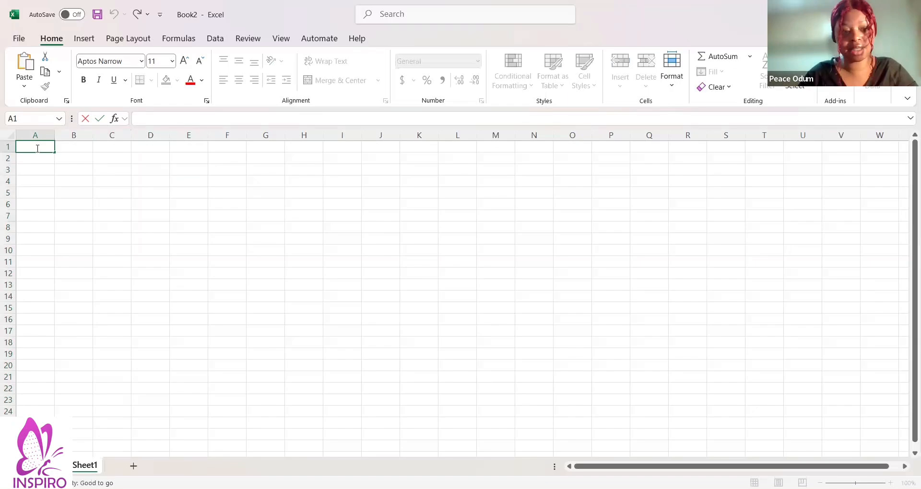
{"action": "type", "text": "N"}
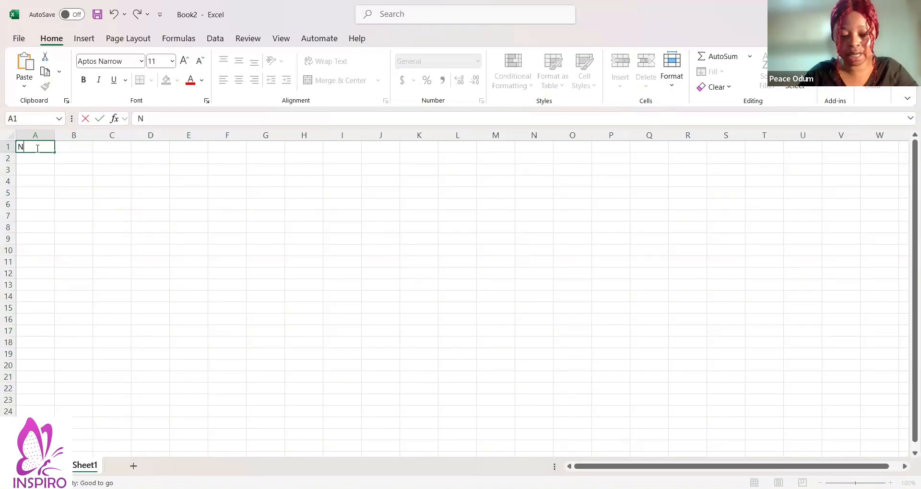
{"action": "type", "text": "ame"}
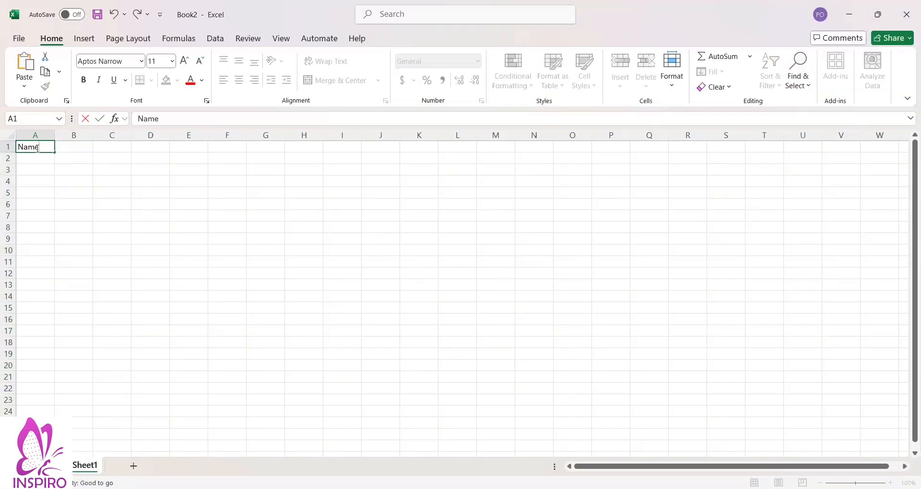
{"action": "type", "text": "s"}
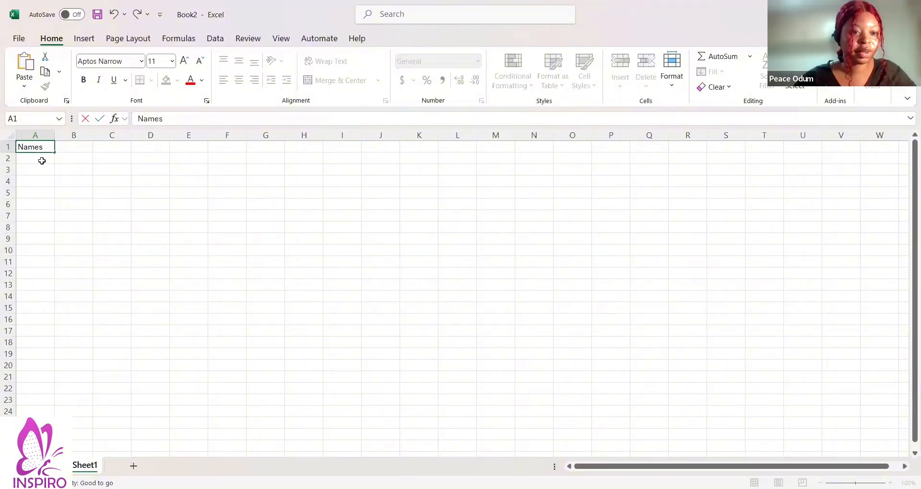
Enter the first names of three people in cells A2 to A4, one per row
{"action": "left_click", "coordinate": [42, 160]}
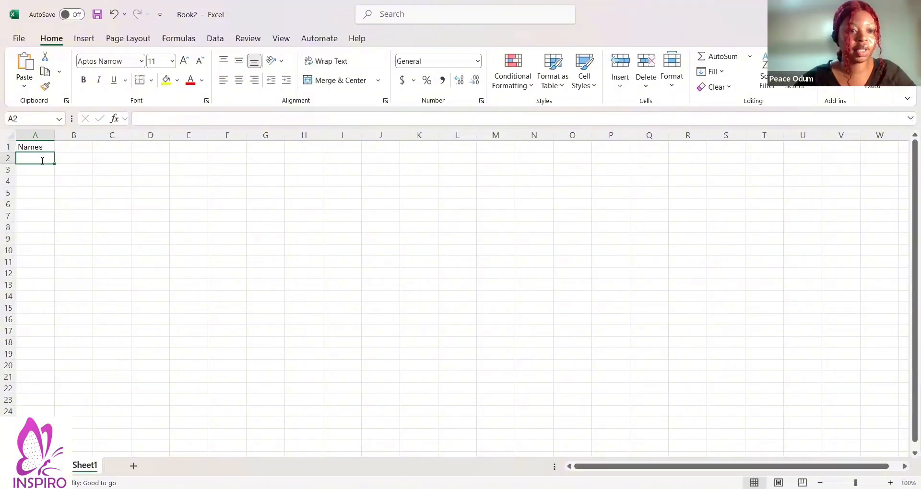
{"action": "double_click", "coordinate": [43, 161]}
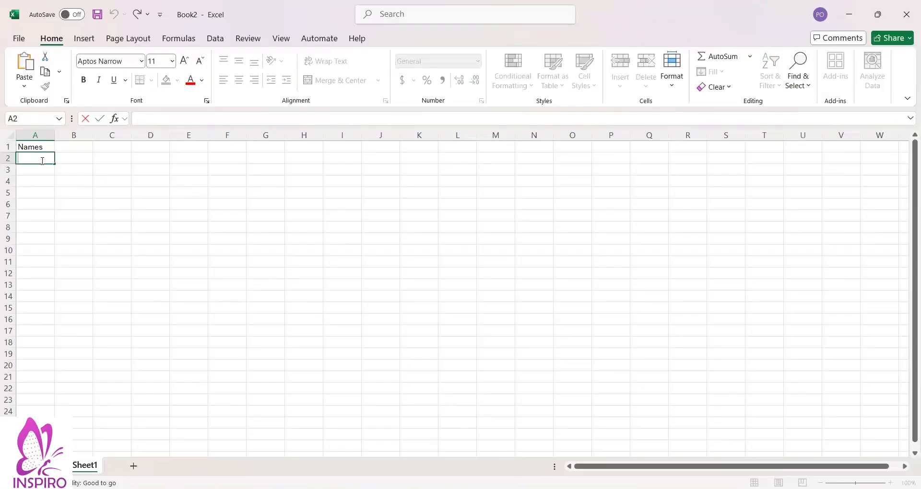
{"action": "type", "text": "Vince"}
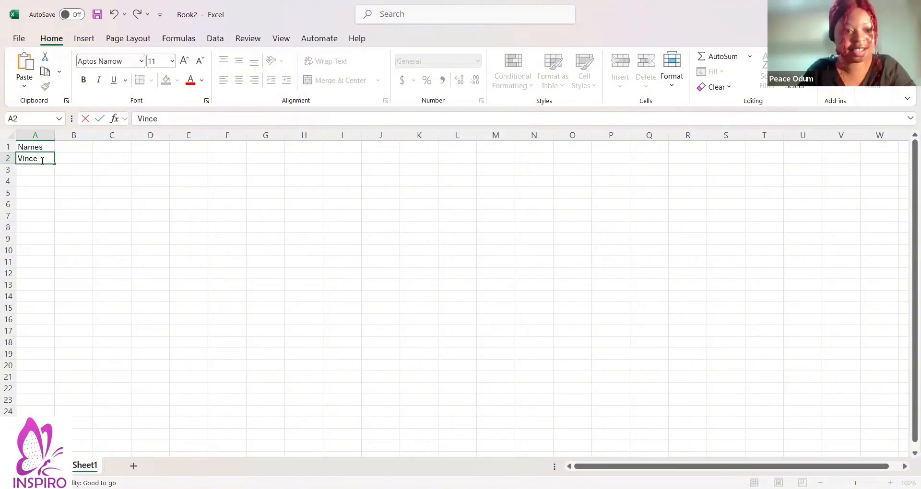
{"action": "type", "text": "nt"}
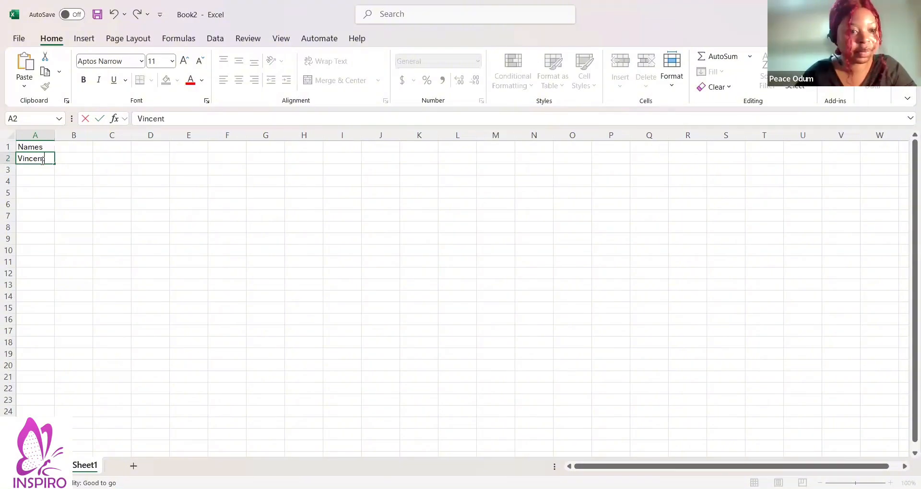
{"action": "key", "text": "Return"}
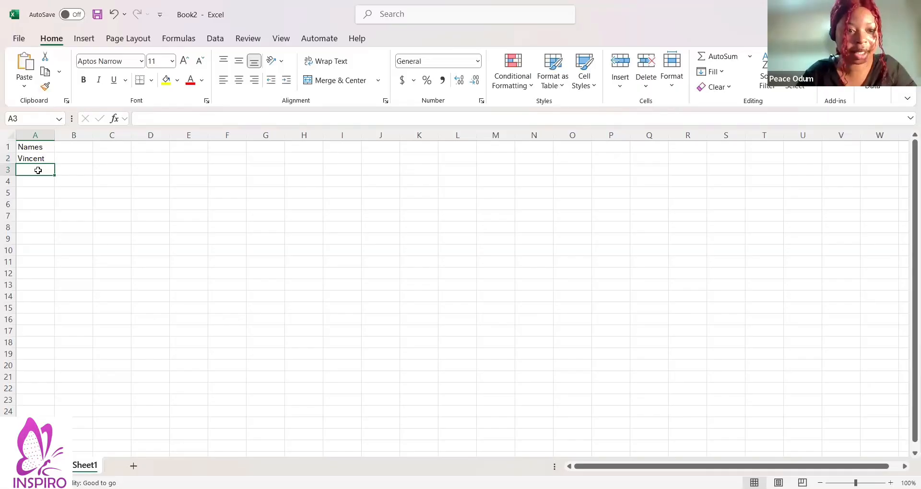
{"action": "type", "text": "Ta"}
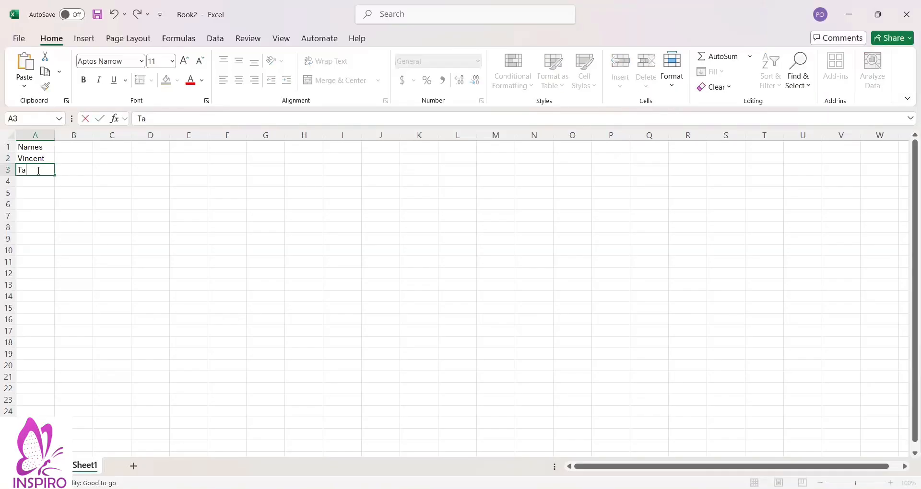
{"action": "type", "text": "mba"}
{"action": "key", "text": "Return"}
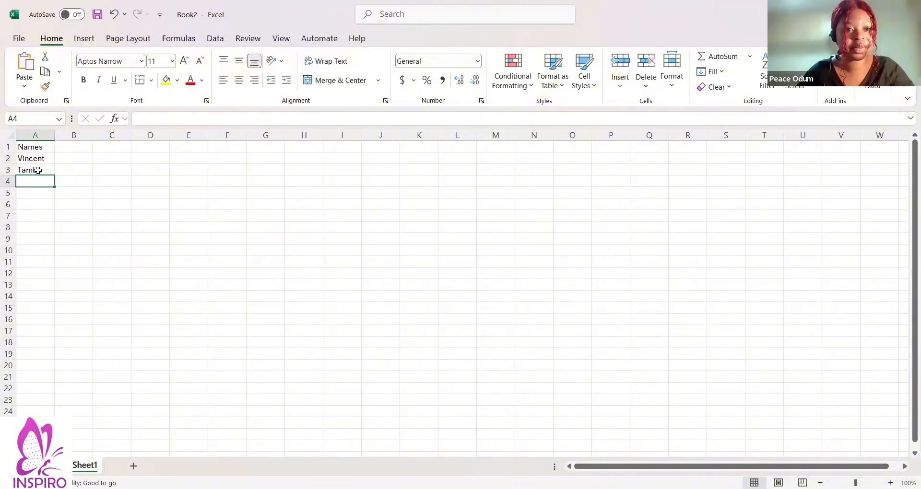
{"action": "type", "text": "De"}
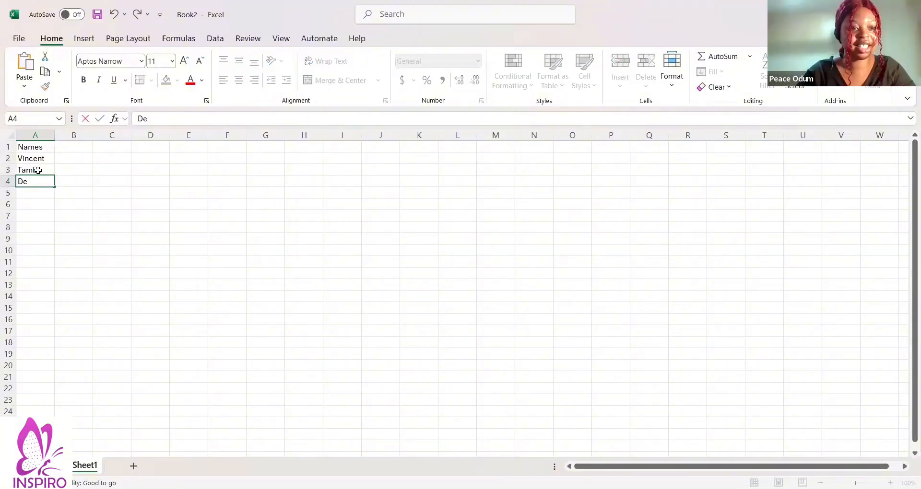
{"action": "type", "text": "e"}
{"action": "key", "text": "Return"}
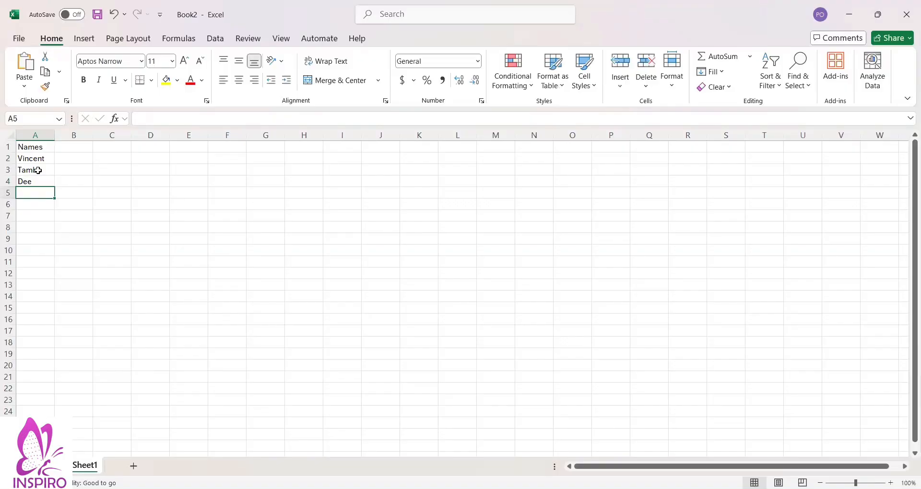
Continue the list with the first names of four more people in cells A5 to A8
{"action": "type", "text": "Ryan"}
{"action": "key", "text": "Return"}
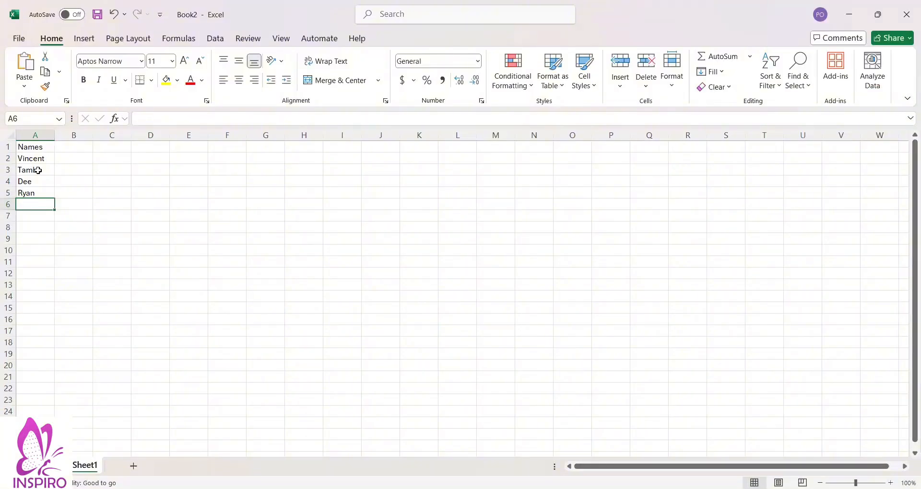
{"action": "type", "text": "Gra"}
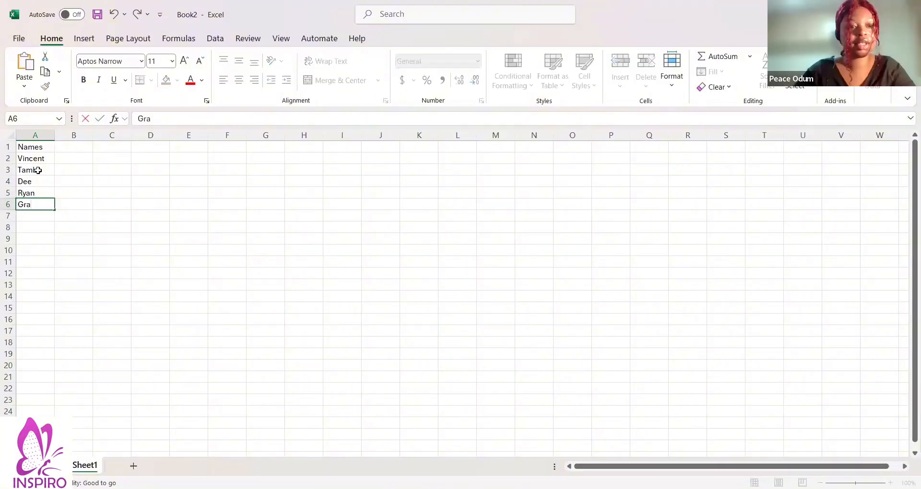
{"action": "type", "text": "ce"}
{"action": "key", "text": "Return"}
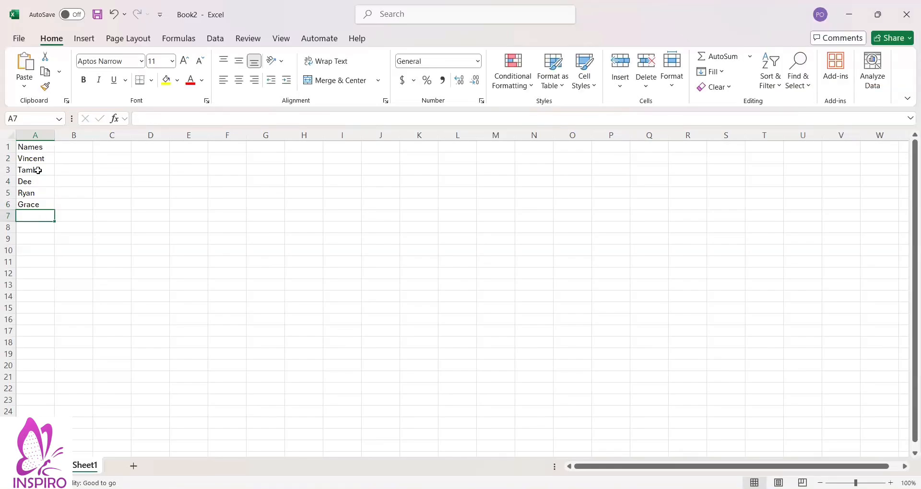
{"action": "type", "text": "Angel"}
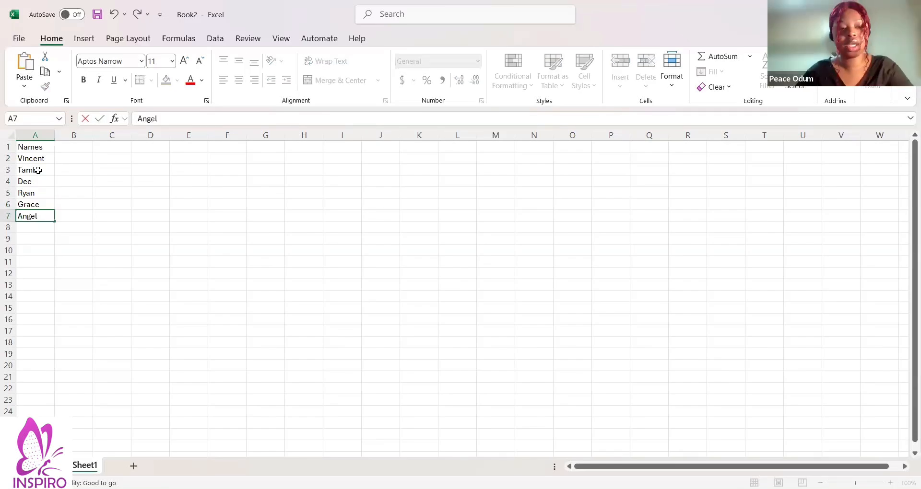
{"action": "key", "text": "Return"}
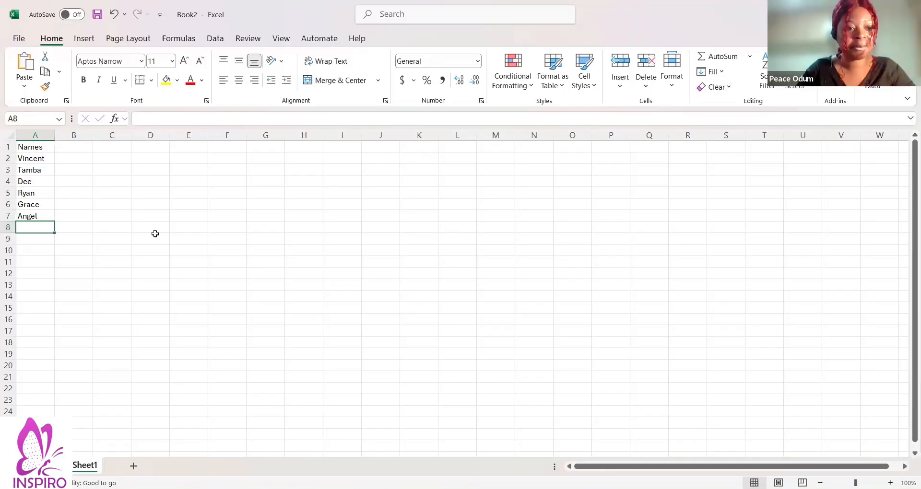
{"action": "type", "text": "To"}
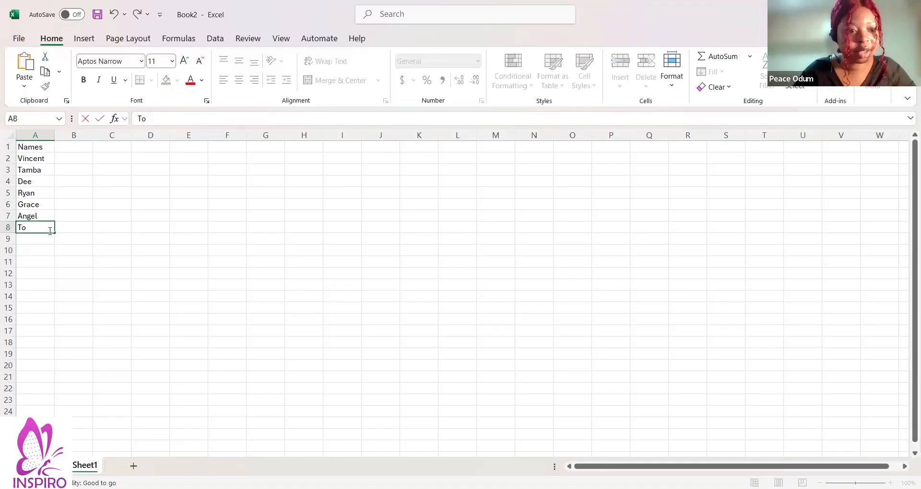
{"action": "type", "text": "c"}
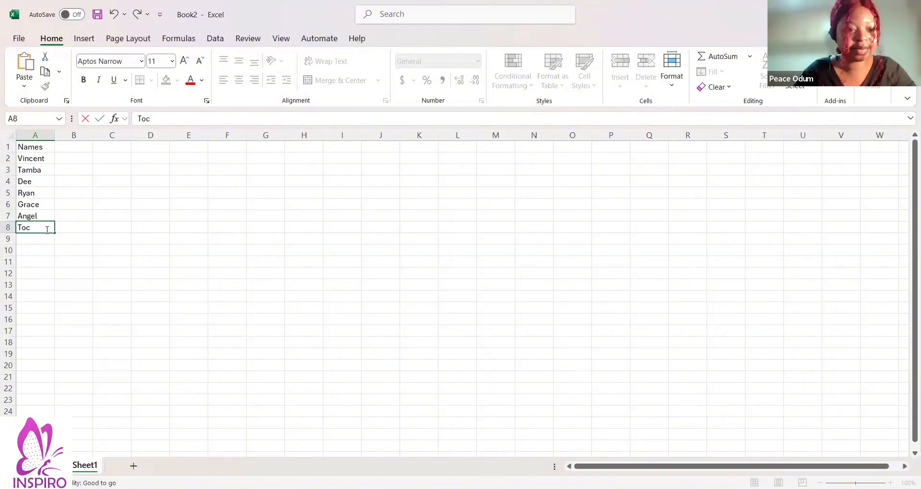
{"action": "type", "text": "hi"}
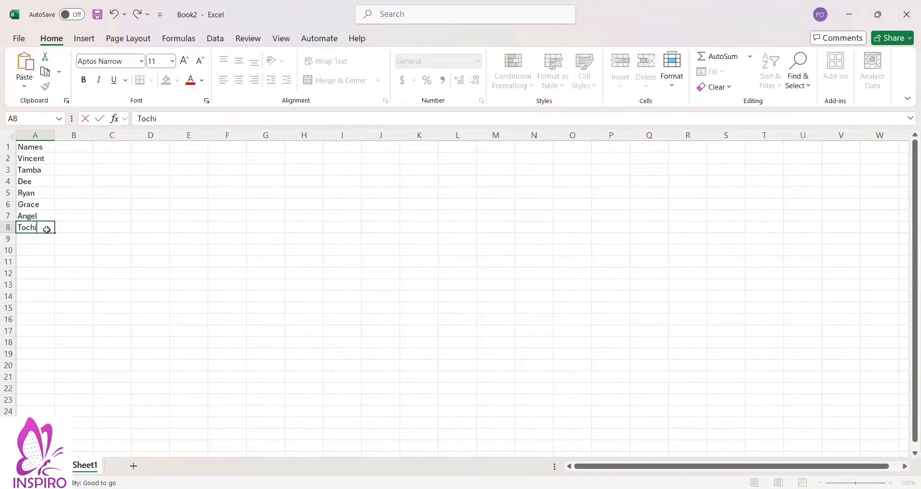
{"action": "key", "text": "Return"}
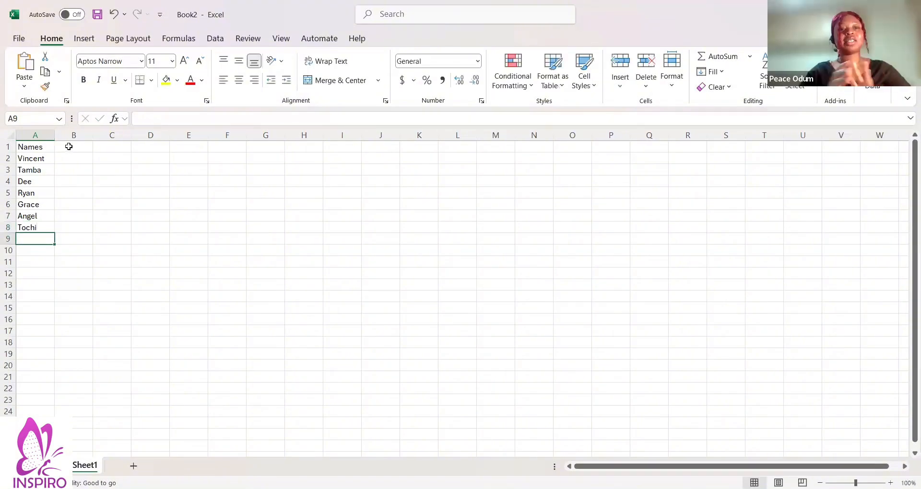
Enter the column header Courses in cell B1
{"action": "left_click", "coordinate": [69, 147]}
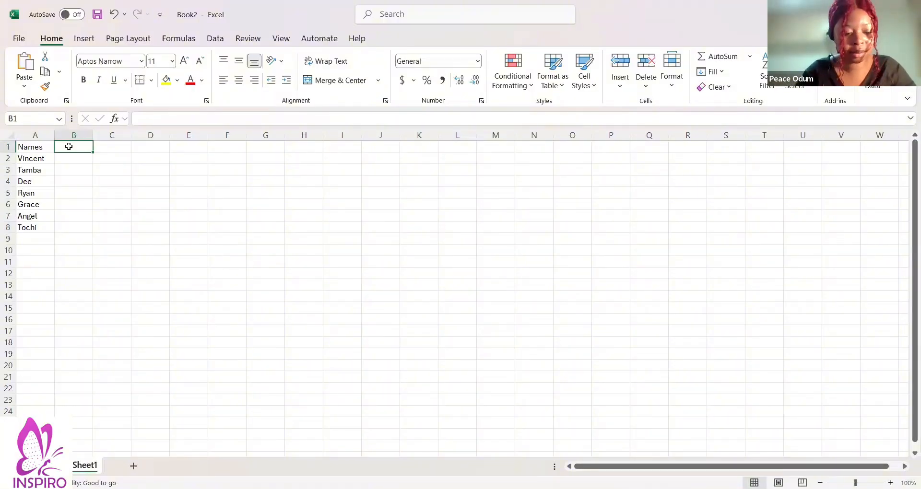
{"action": "double_click", "coordinate": [70, 147]}
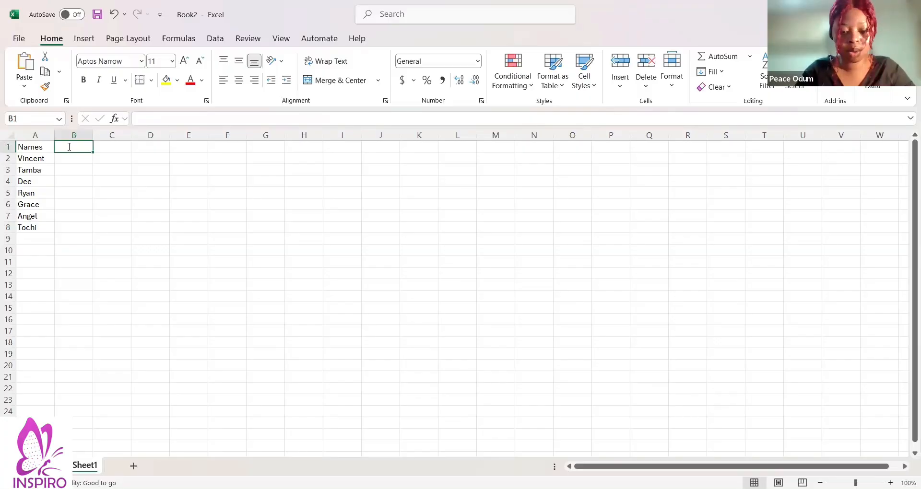
{"action": "type", "text": "Cou"}
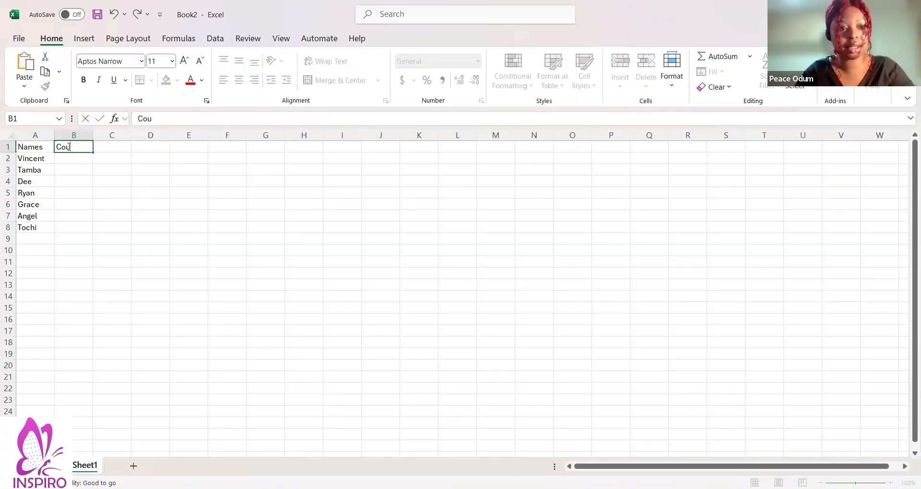
{"action": "type", "text": "rses"}
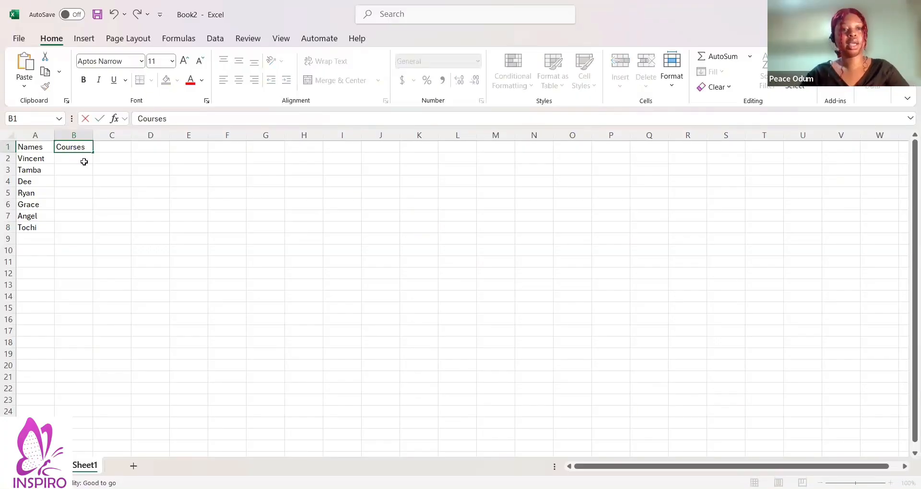
{"action": "key", "text": "Return"}
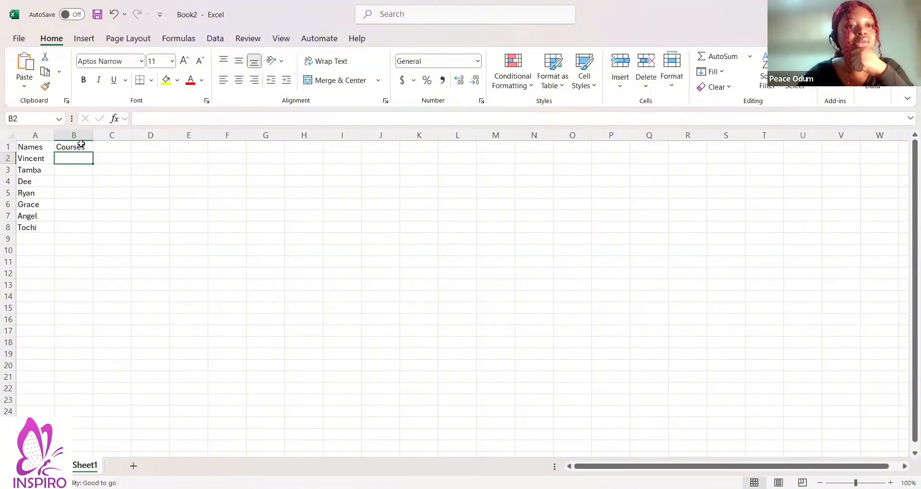
Replace the column header in cell B1 with Data Analytics
{"action": "left_click", "coordinate": [81, 144]}
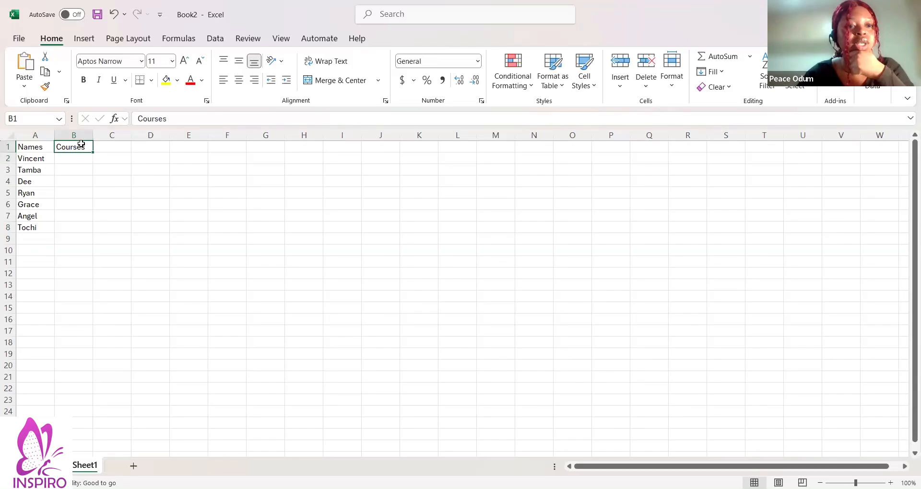
{"action": "double_click", "coordinate": [86, 148]}
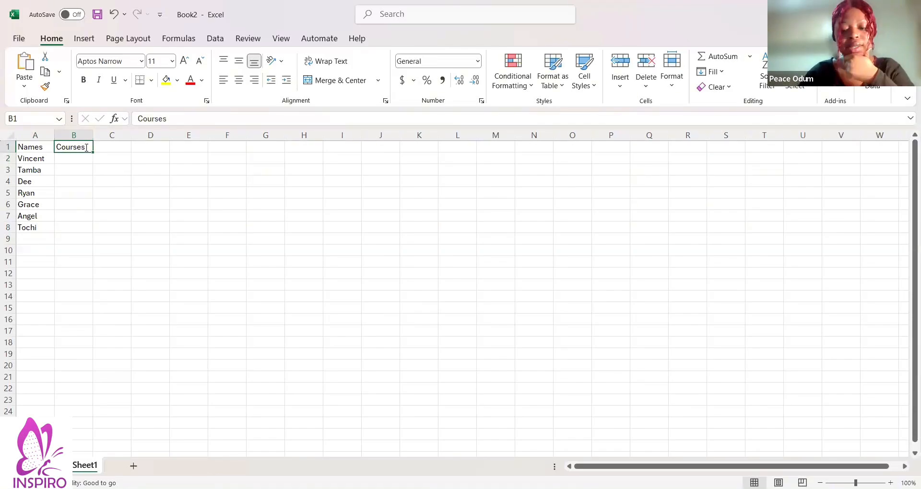
{"action": "key", "text": "BackSpace"}
{"action": "key", "text": "BackSpace"}
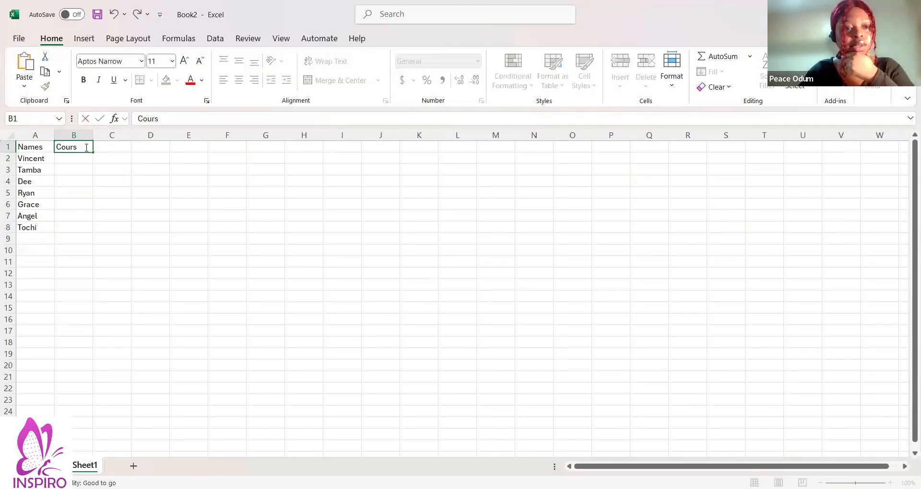
{"action": "key", "text": "BackSpace"}
{"action": "key", "text": "BackSpace"}
{"action": "key", "text": "BackSpace"}
{"action": "key", "text": "BackSpace"}
{"action": "key", "text": "BackSpace"}
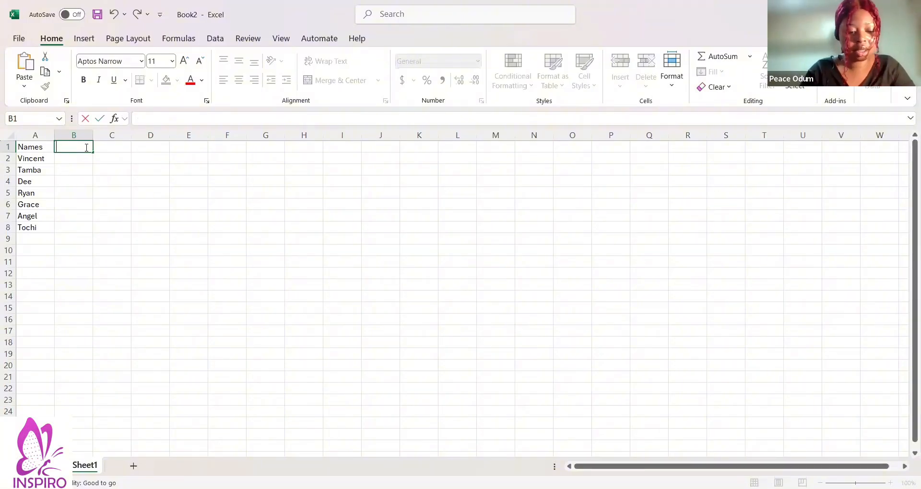
{"action": "type", "text": "Data"}
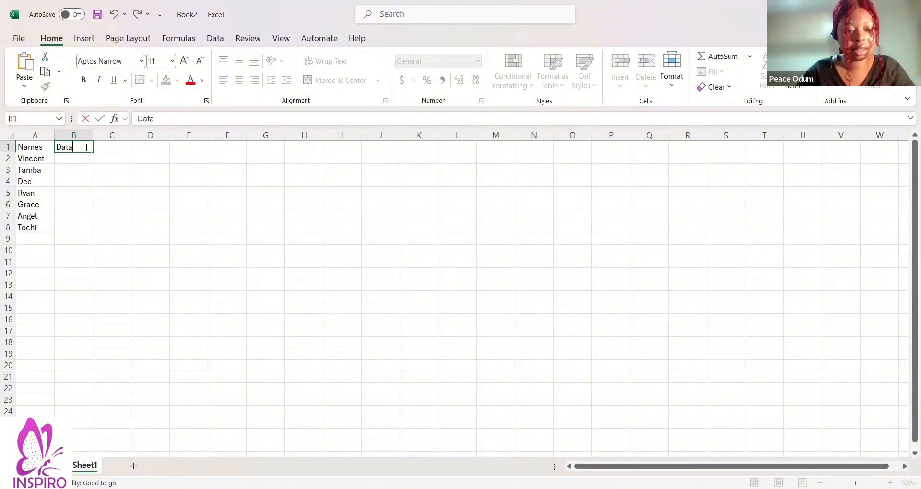
{"action": "type", "text": " An"}
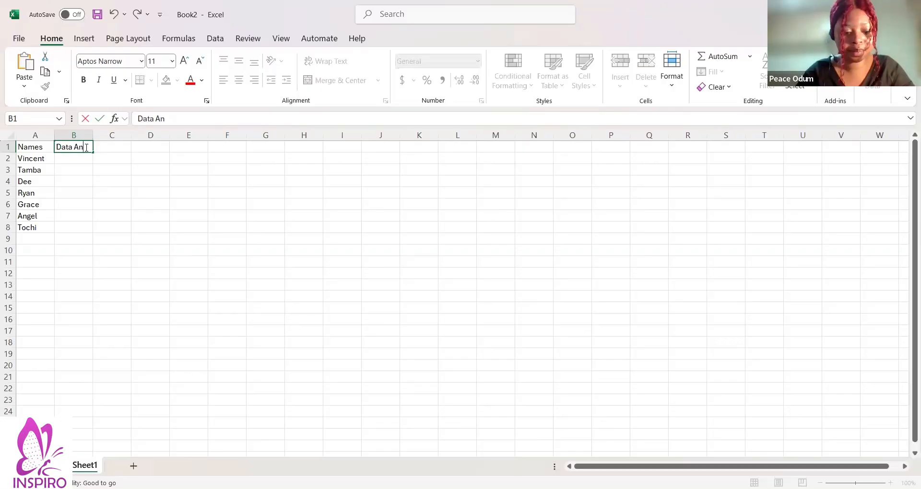
{"action": "type", "text": "alytics"}
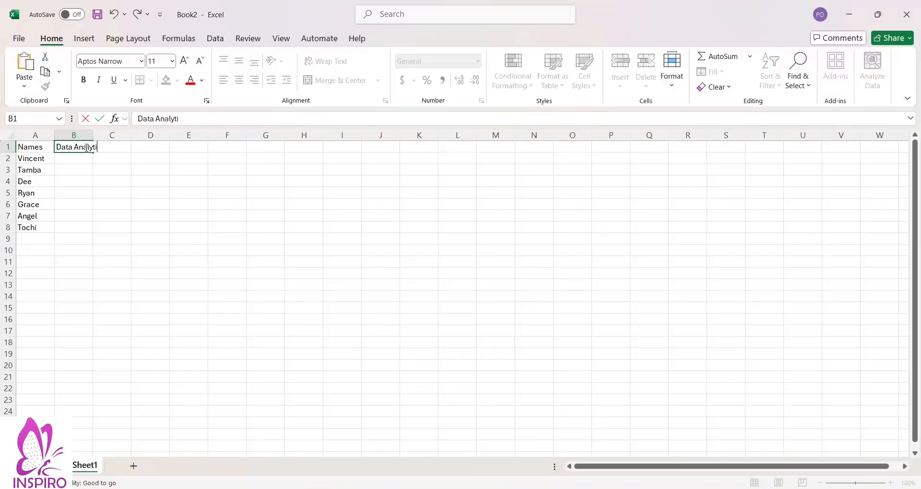
Enter the column header Project management in cell C1
{"action": "left_click", "coordinate": [113, 135]}
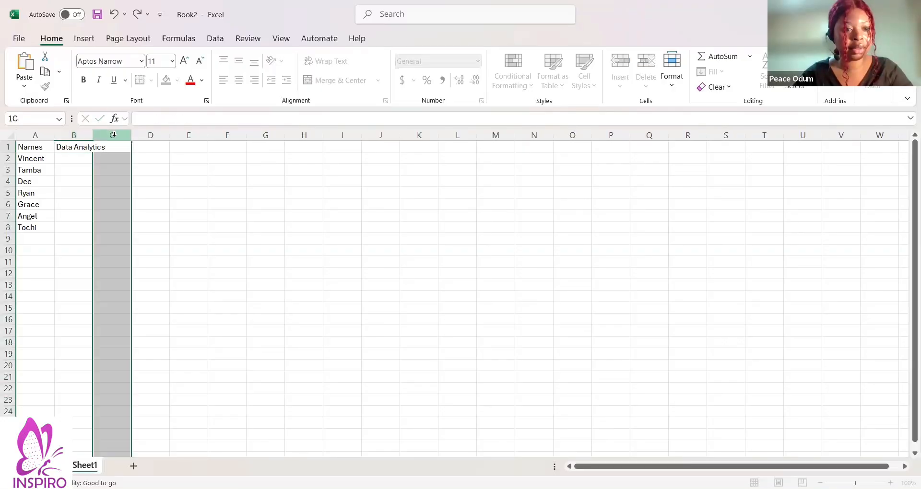
{"action": "left_click", "coordinate": [116, 150]}
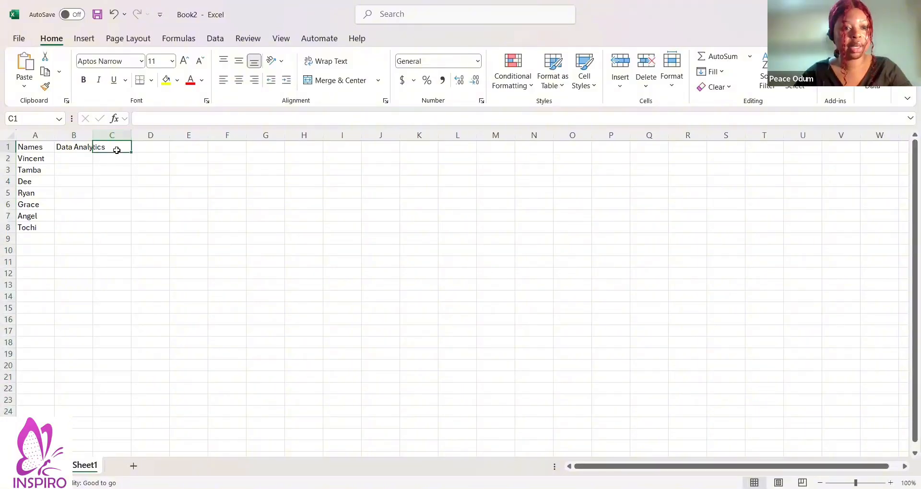
{"action": "type", "text": "P"}
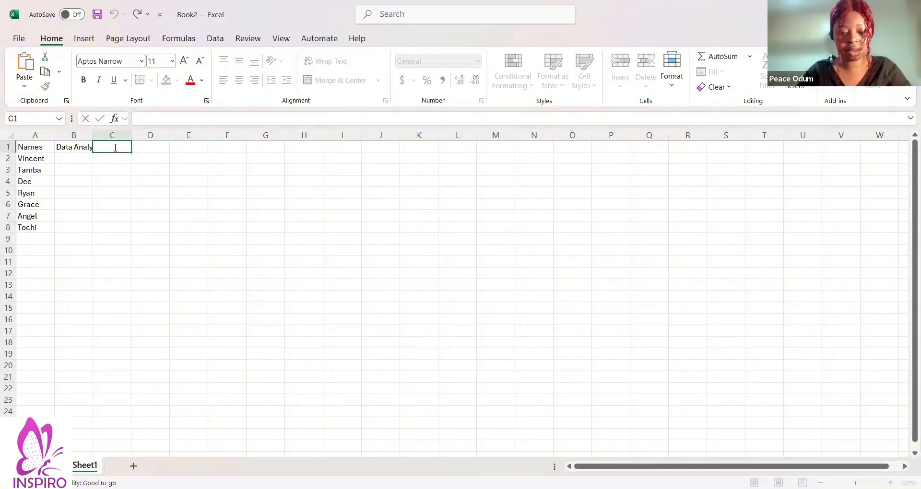
{"action": "type", "text": "ro"}
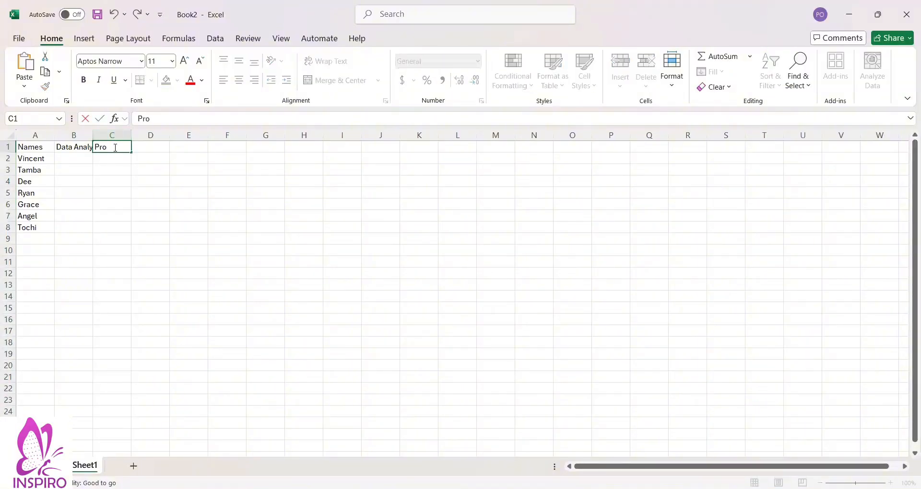
{"action": "type", "text": "ject managemen"}
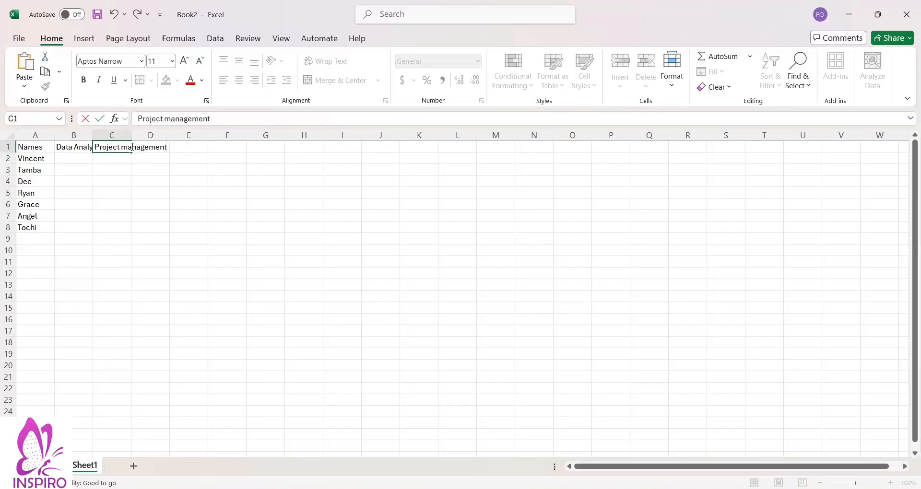
{"action": "type", "text": "t"}
Enter the column header UI/UX in cell D1
{"action": "left_click", "coordinate": [145, 133]}
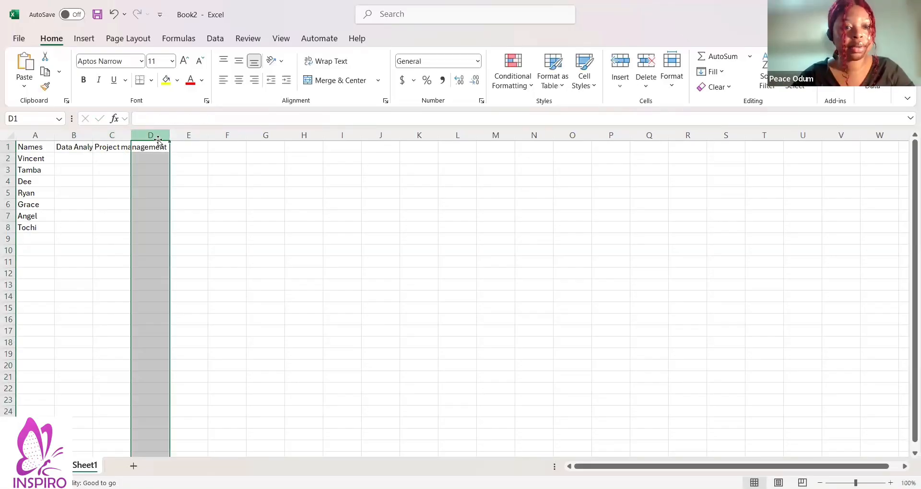
{"action": "left_click", "coordinate": [153, 150]}
{"action": "double_click", "coordinate": [153, 149]}
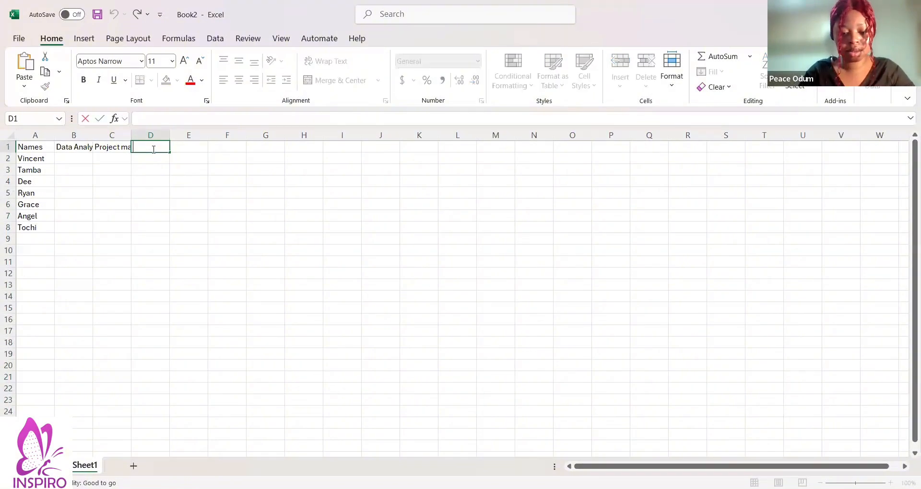
{"action": "type", "text": "UI/"}
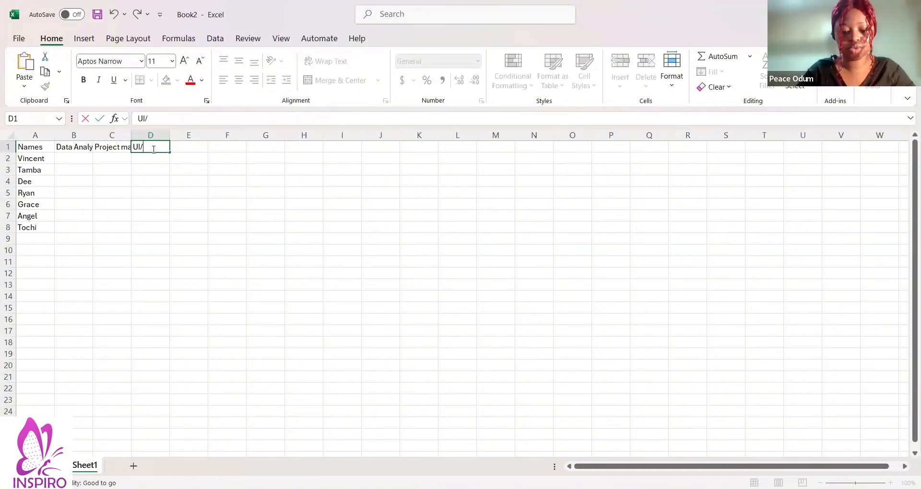
{"action": "type", "text": "U"}
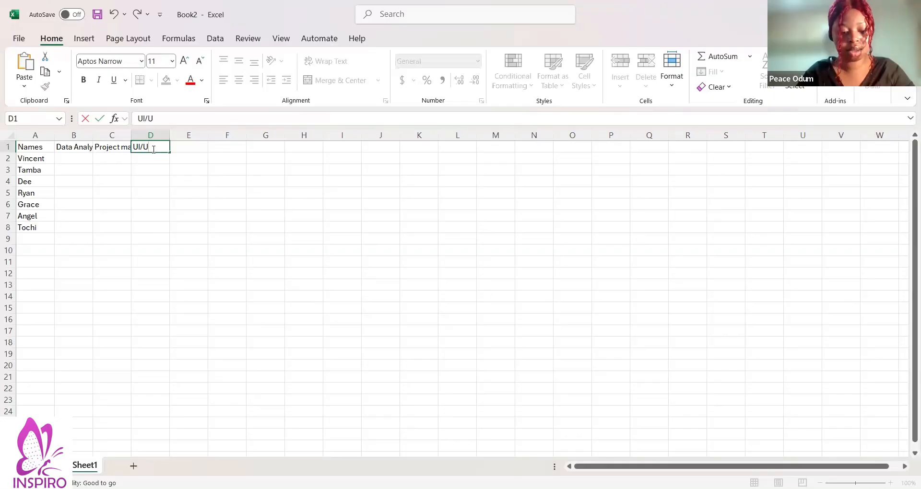
{"action": "type", "text": "X"}
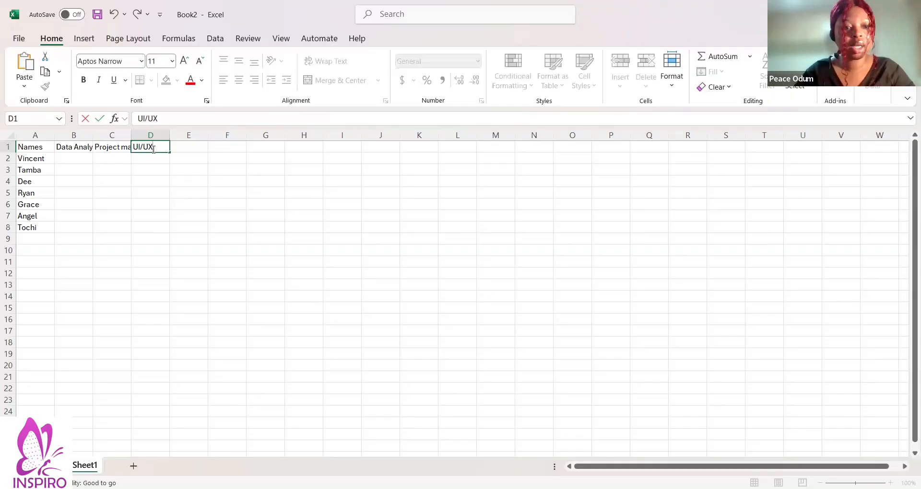
Enter the column header Product management in cell E1
{"action": "left_click", "coordinate": [186, 150]}
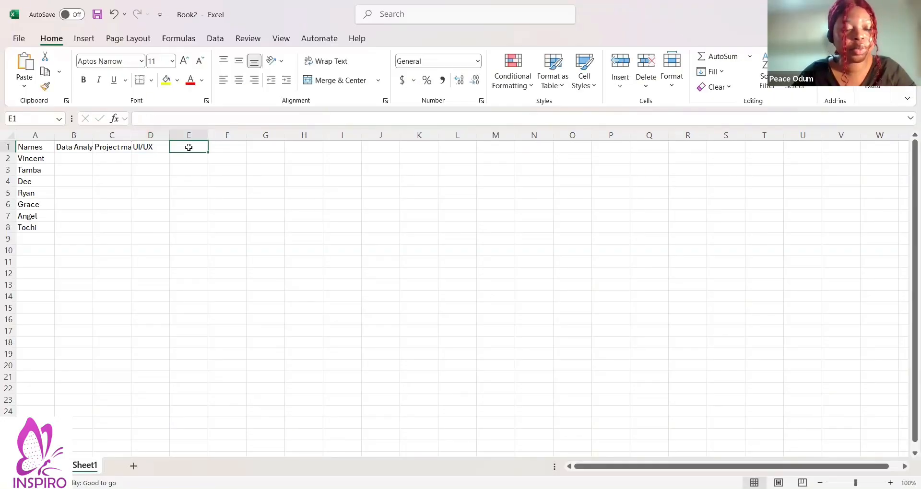
{"action": "double_click", "coordinate": [188, 147]}
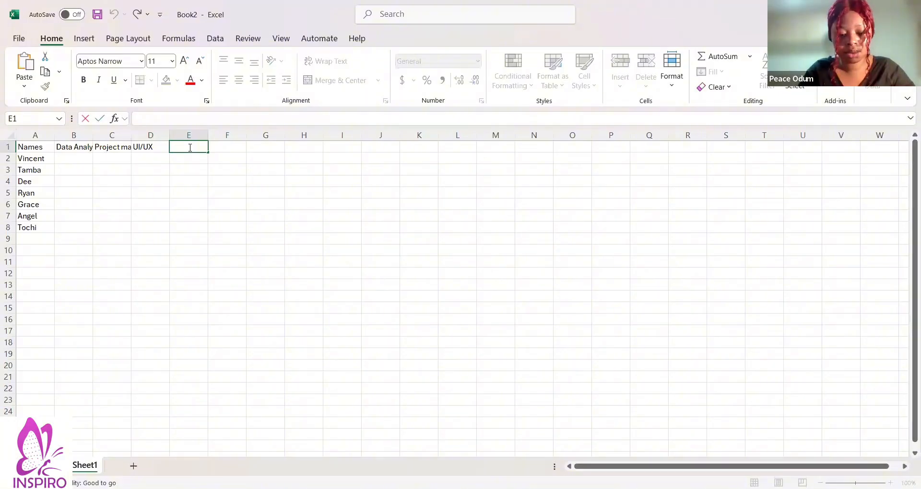
{"action": "type", "text": "Pro"}
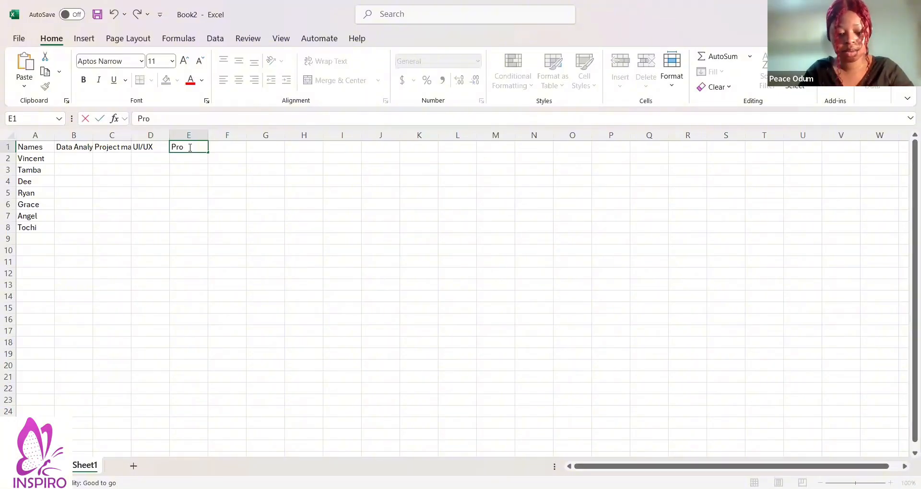
{"action": "type", "text": "duct management"}
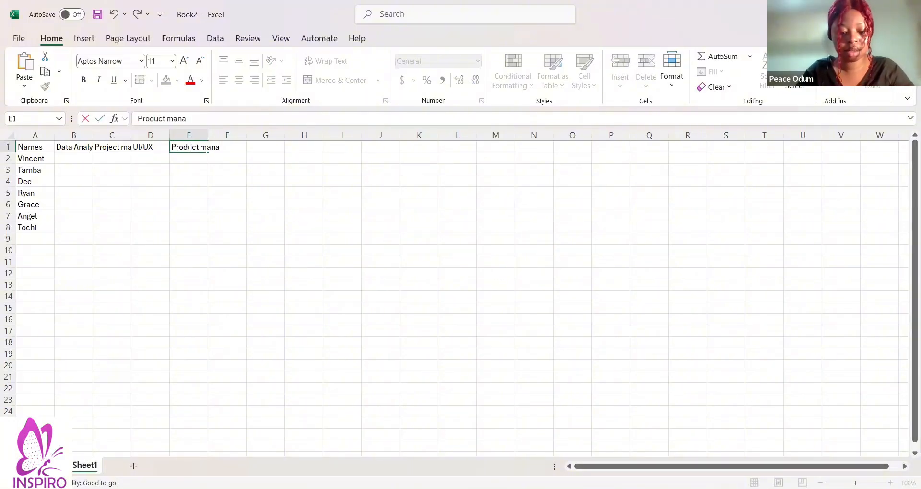
Enter the column header cyber security, written as two words, in cell F1
{"action": "left_click", "coordinate": [228, 135]}
{"action": "left_click", "coordinate": [233, 148]}
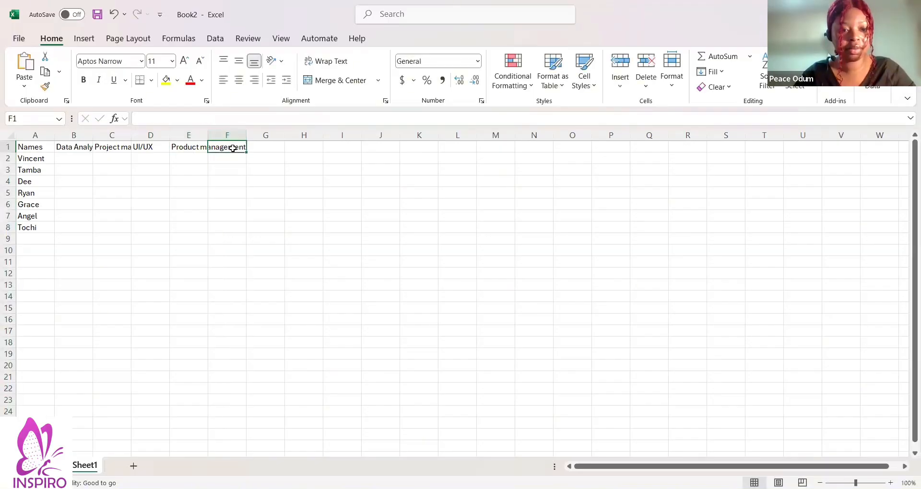
{"action": "double_click", "coordinate": [233, 148]}
{"action": "type", "text": "cyber"}
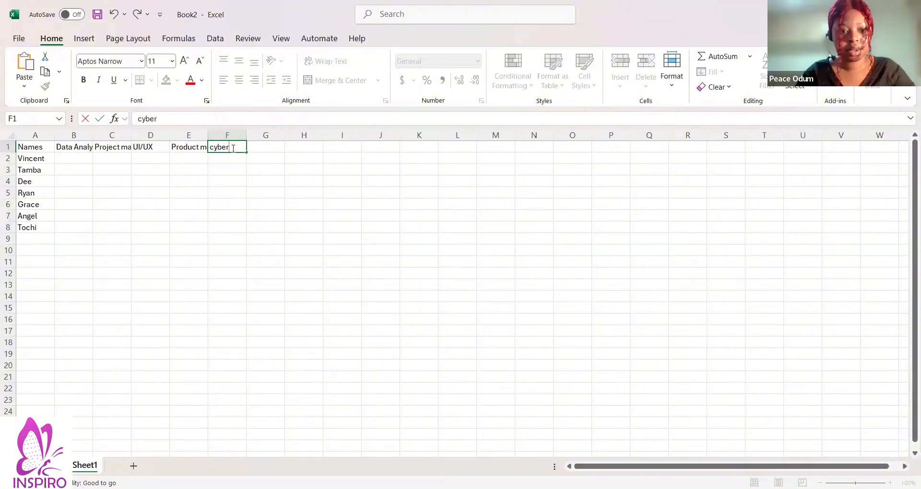
{"action": "type", "text": "se"}
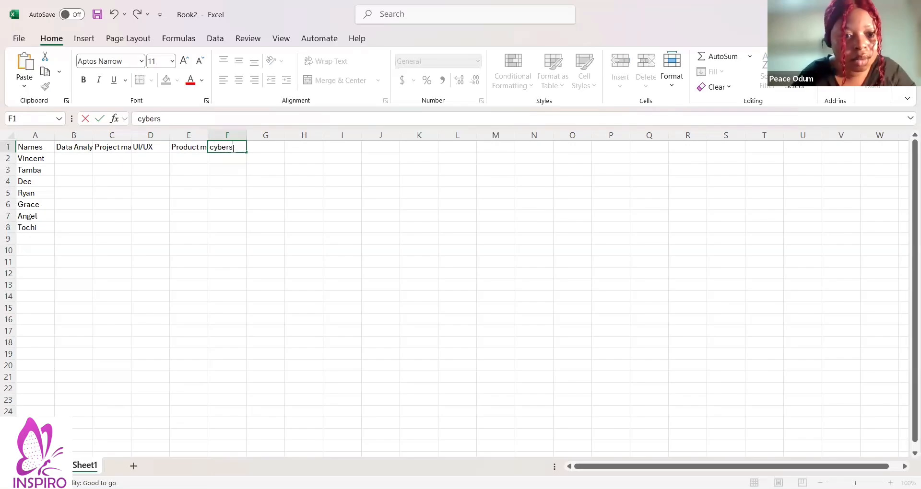
{"action": "type", "text": "se"}
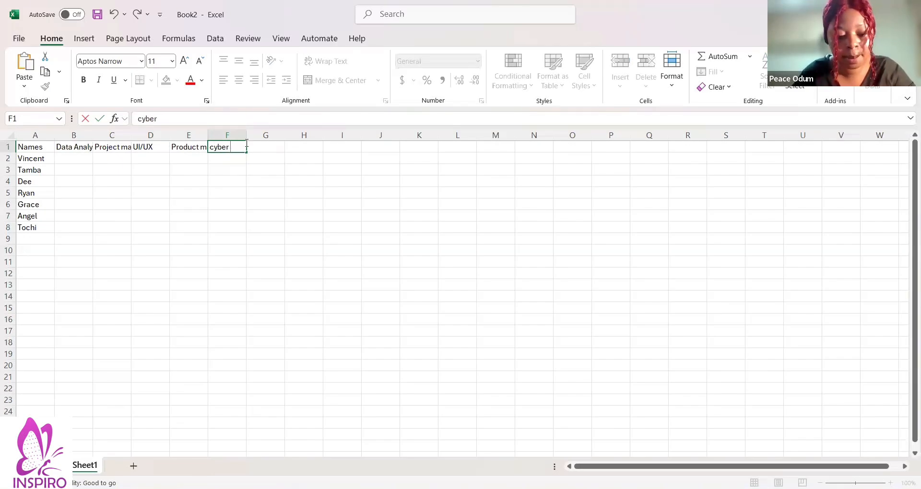
{"action": "type", "text": "cu"}
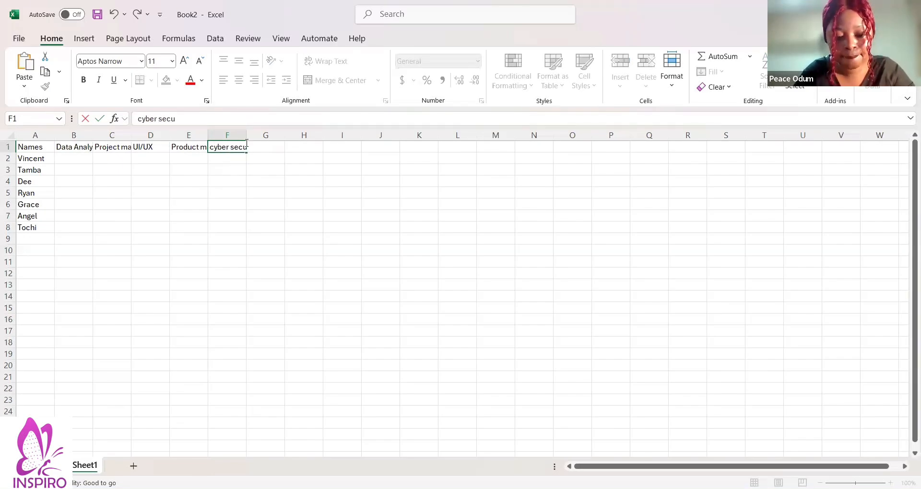
{"action": "type", "text": "ri"}
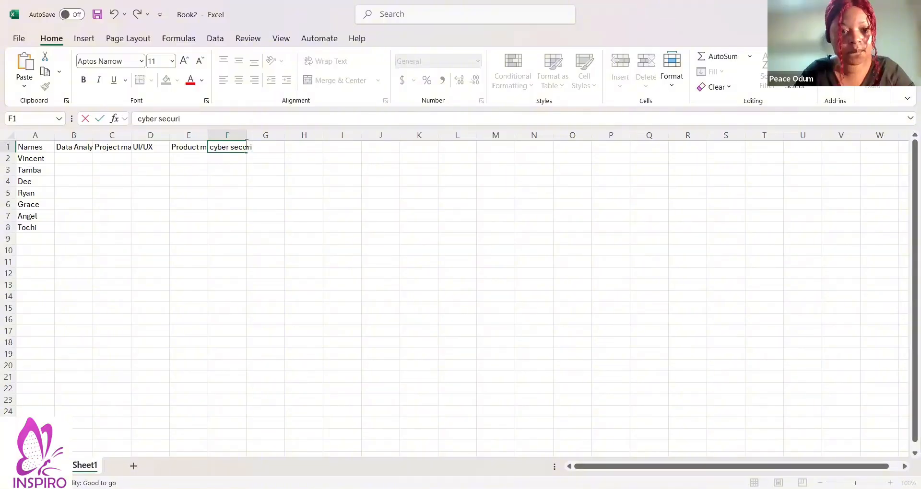
{"action": "type", "text": "ty"}
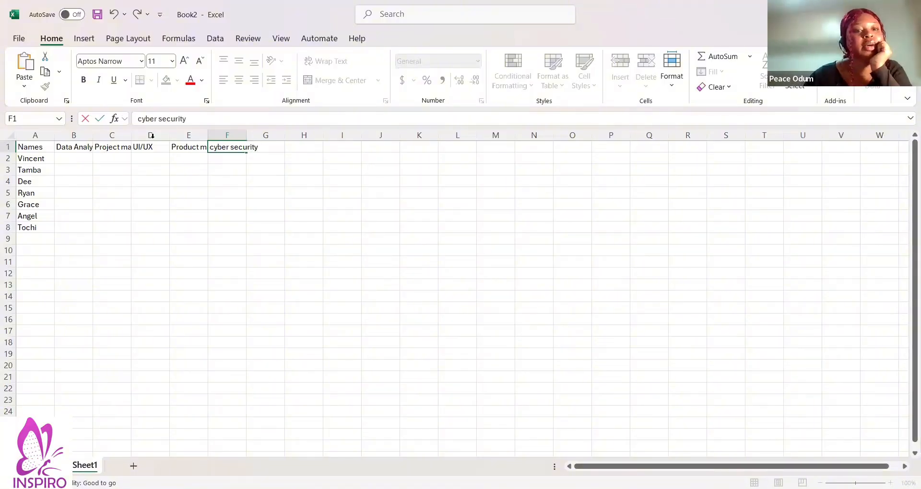
Widen columns C and B to make more room for the Project management and Data Analytics headers
{"action": "left_click", "coordinate": [120, 136]}
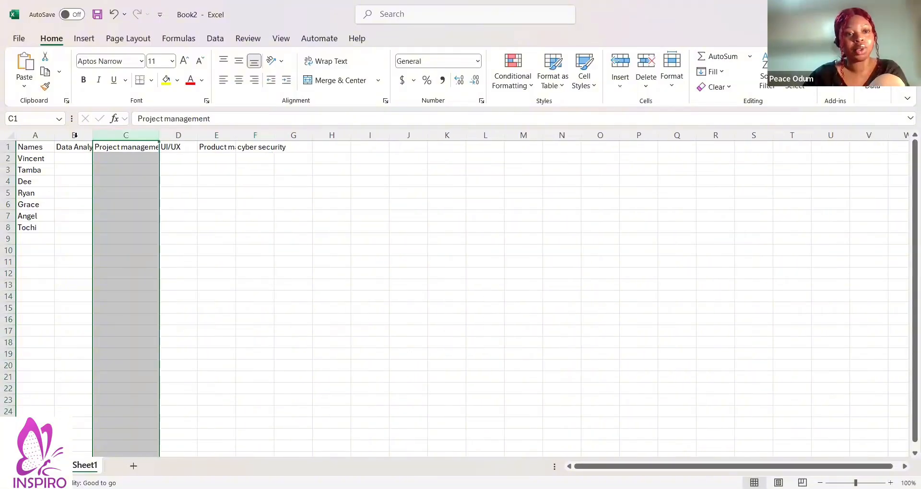
{"action": "left_click", "coordinate": [79, 135]}
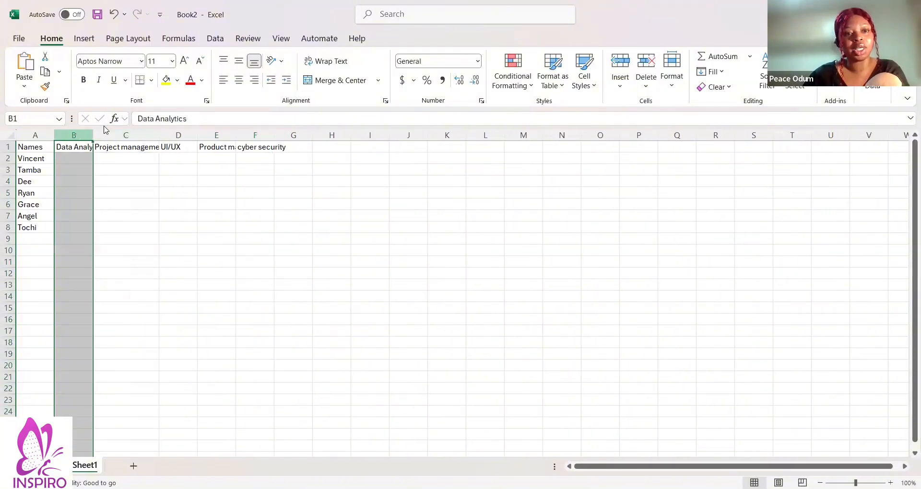
{"action": "left_click", "coordinate": [134, 166]}
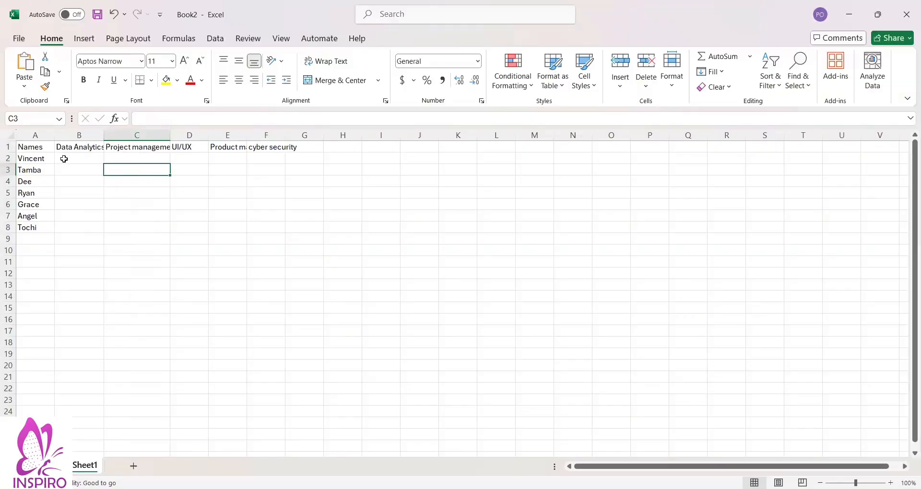
Enter 1 in cell B2, under Data Analytics in the first person's row
{"action": "left_click", "coordinate": [67, 160]}
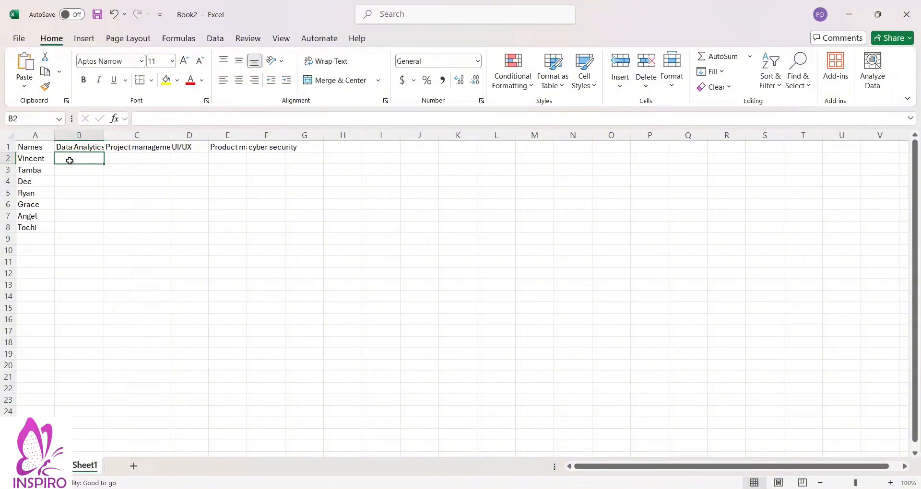
{"action": "double_click", "coordinate": [71, 161]}
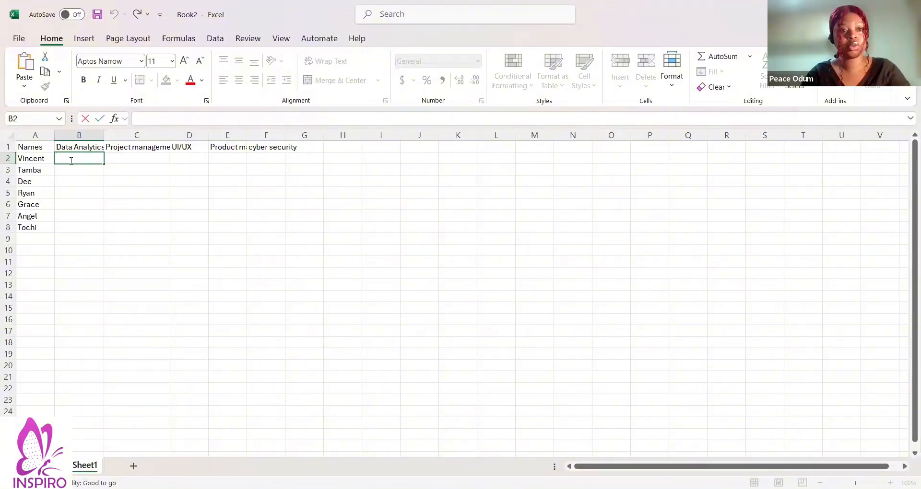
{"action": "type", "text": "1"}
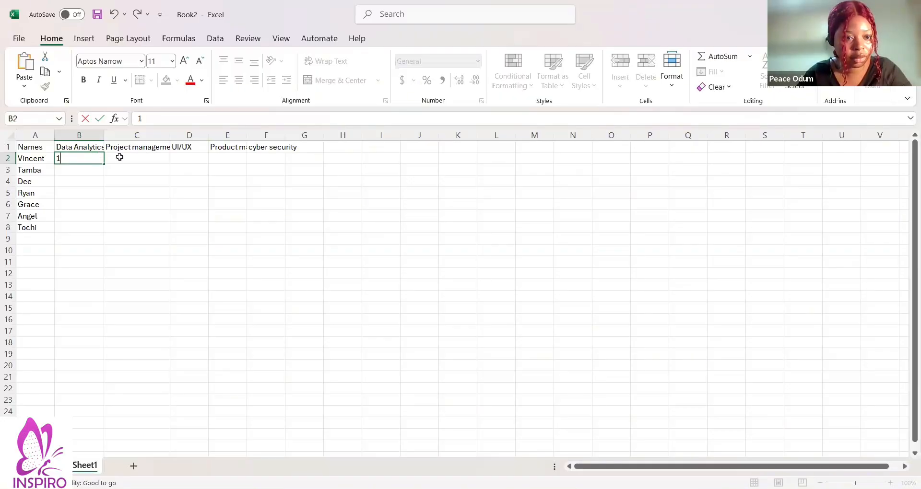
{"action": "left_click", "coordinate": [120, 157]}
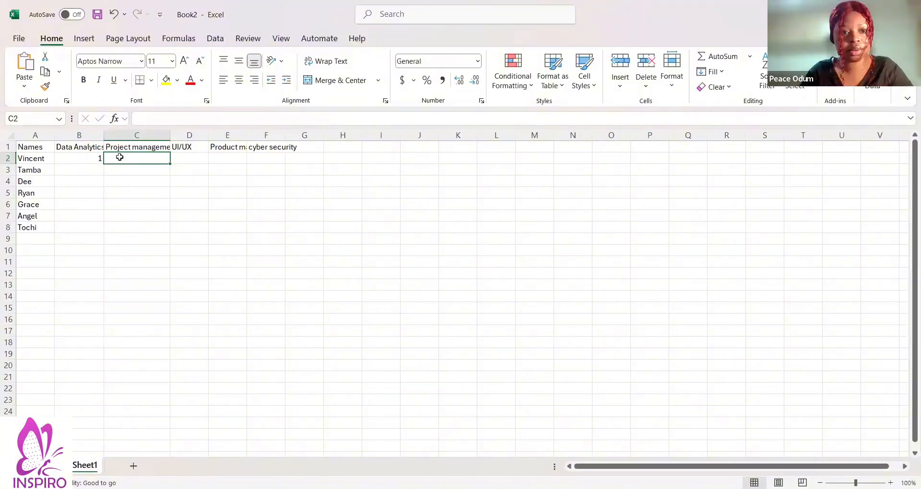
Enter 0 in each of cells C2 through F2 to complete the first person's row of course values
{"action": "type", "text": "0"}
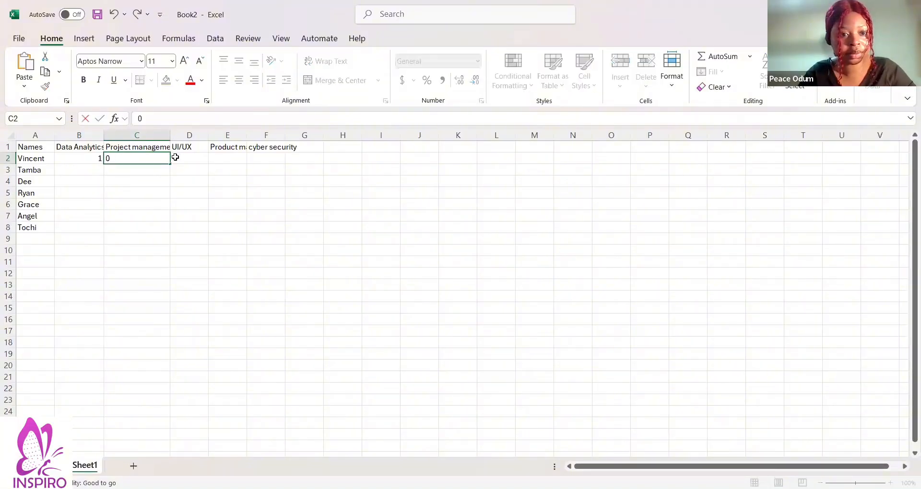
{"action": "left_click", "coordinate": [175, 157]}
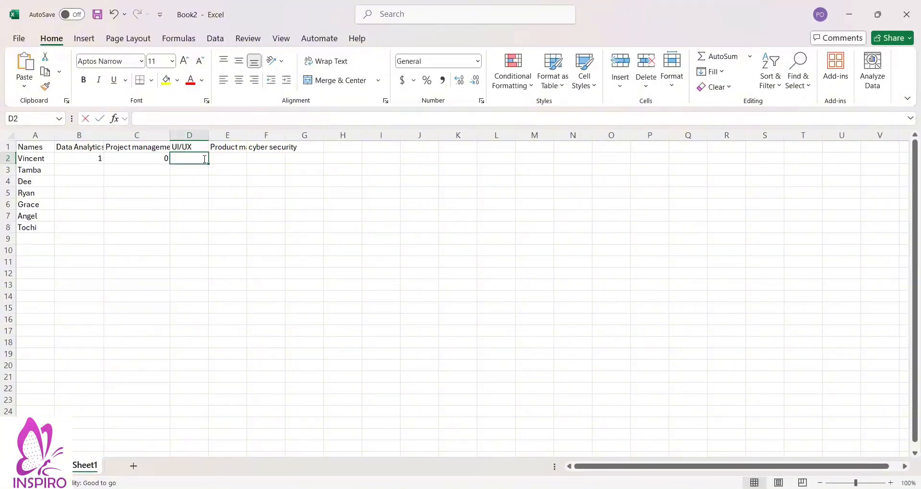
{"action": "type", "text": "0"}
{"action": "left_click", "coordinate": [220, 158]}
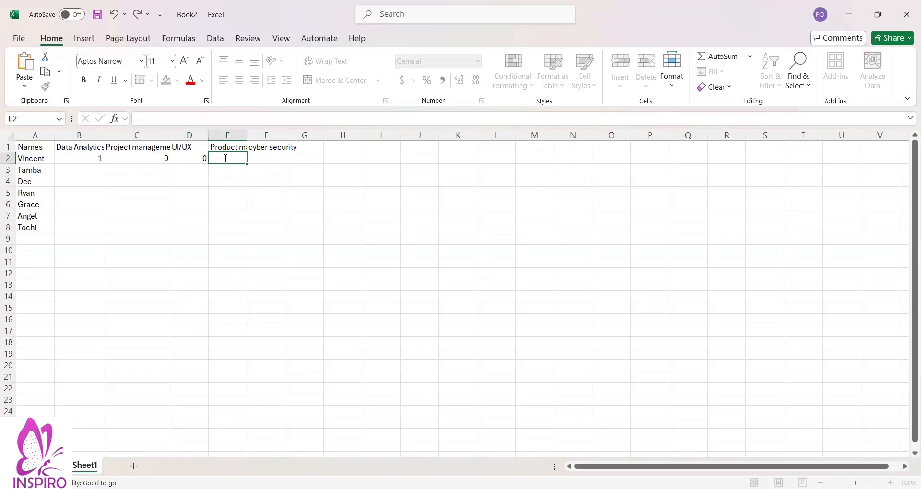
{"action": "type", "text": "0"}
{"action": "left_click", "coordinate": [267, 159]}
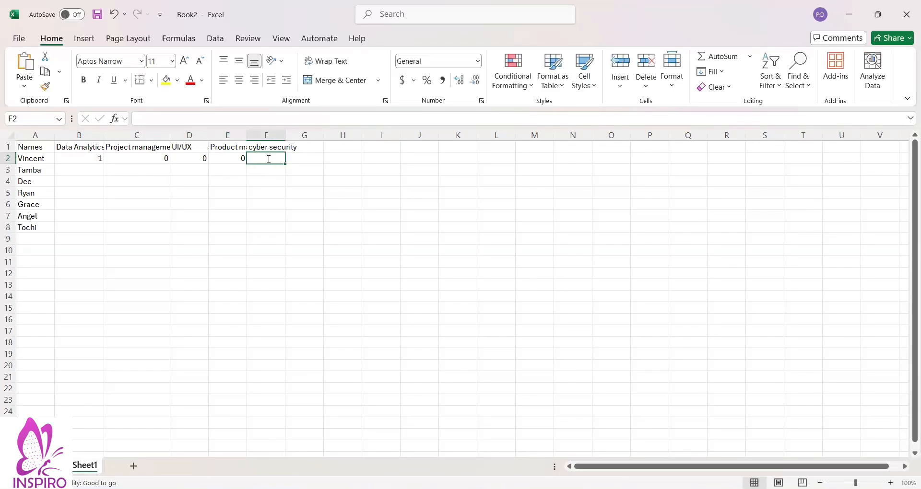
{"action": "type", "text": "0"}
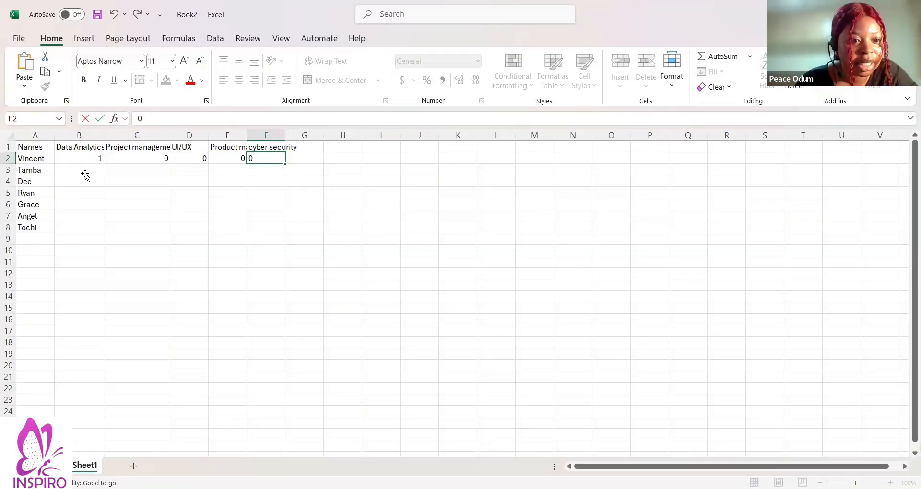
In the second person's row, enter 0 in B3 under Data Analytics and 1 in C3 under Project management
{"action": "left_click", "coordinate": [85, 174]}
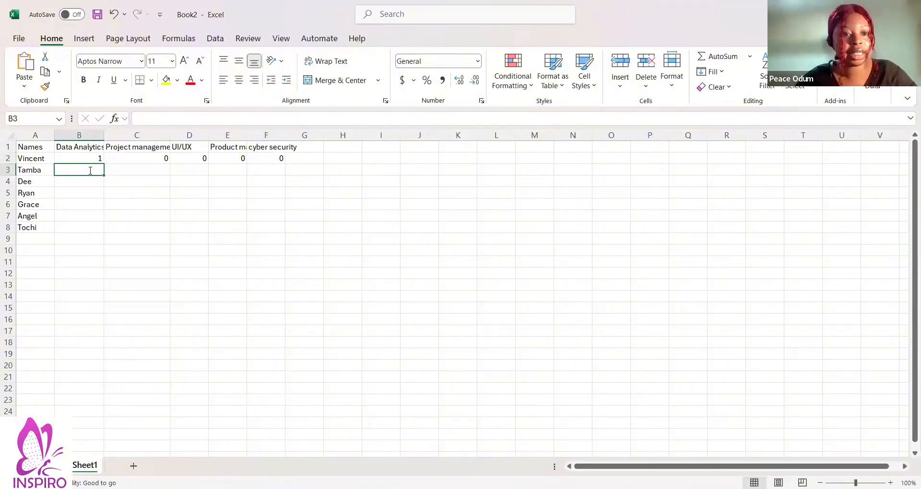
{"action": "type", "text": "0"}
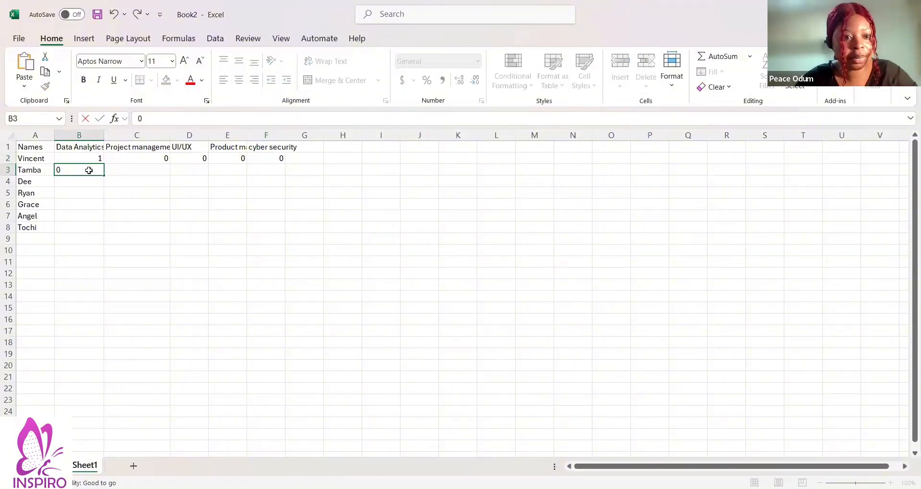
{"action": "left_click", "coordinate": [130, 170]}
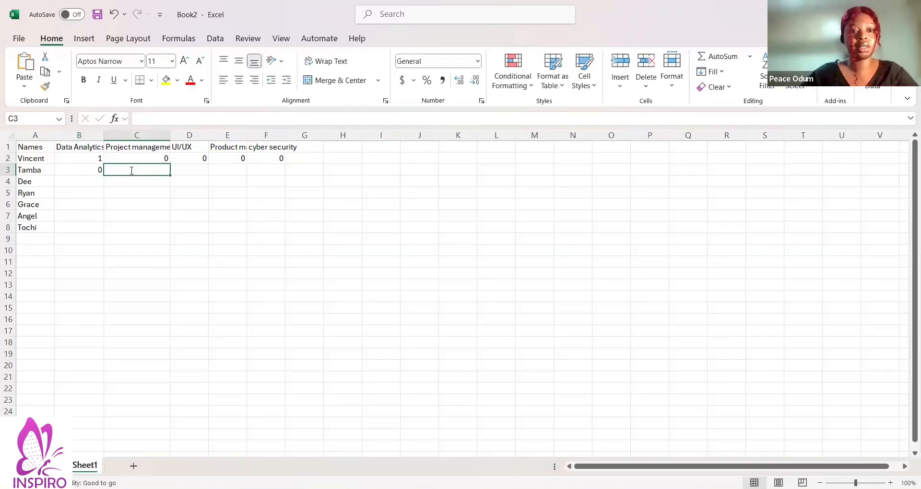
{"action": "type", "text": "1"}
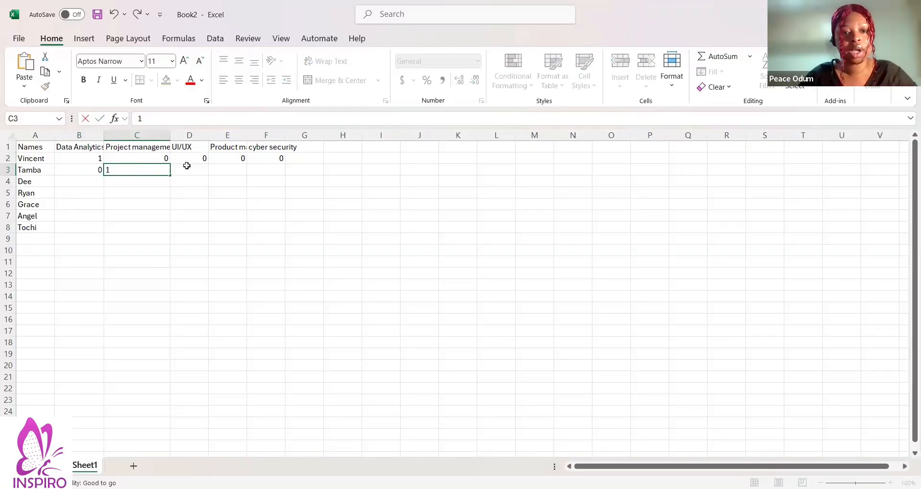
Enter 0 in each of cells D3, E3 and F3 to complete the second person's row
{"action": "left_click", "coordinate": [186, 165]}
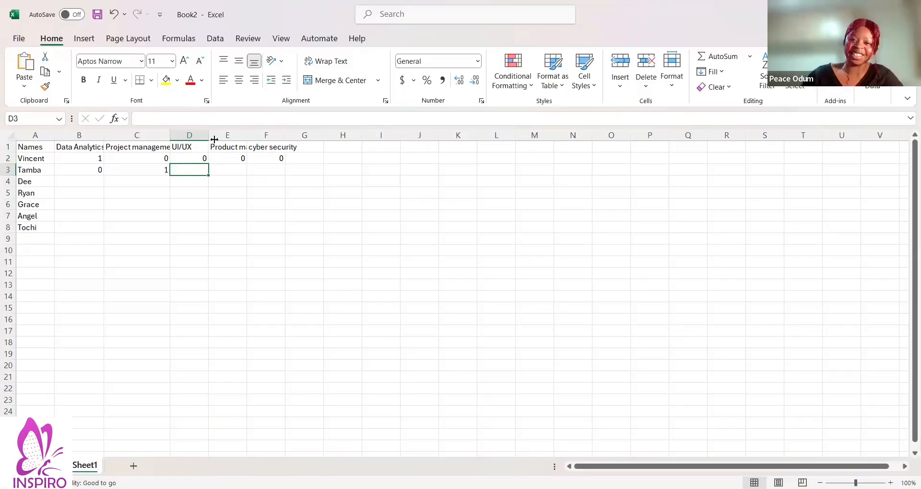
{"action": "left_click", "coordinate": [230, 174]}
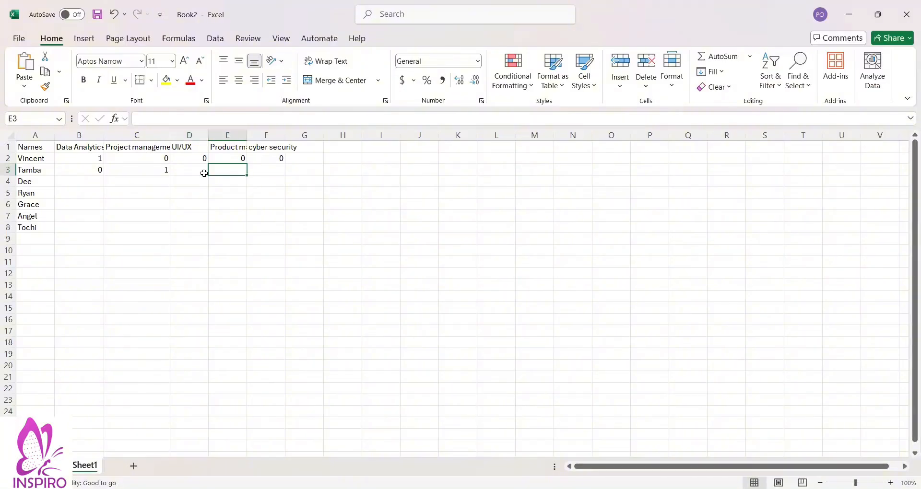
{"action": "left_click", "coordinate": [204, 173]}
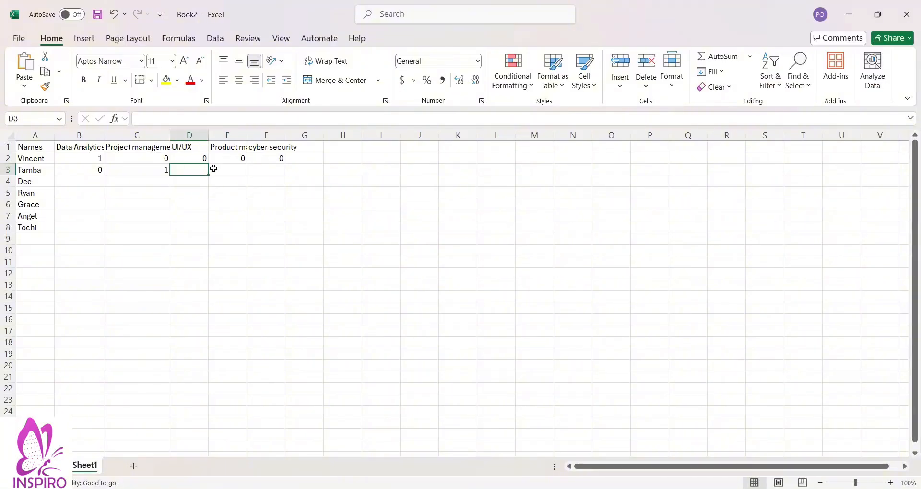
{"action": "type", "text": "0"}
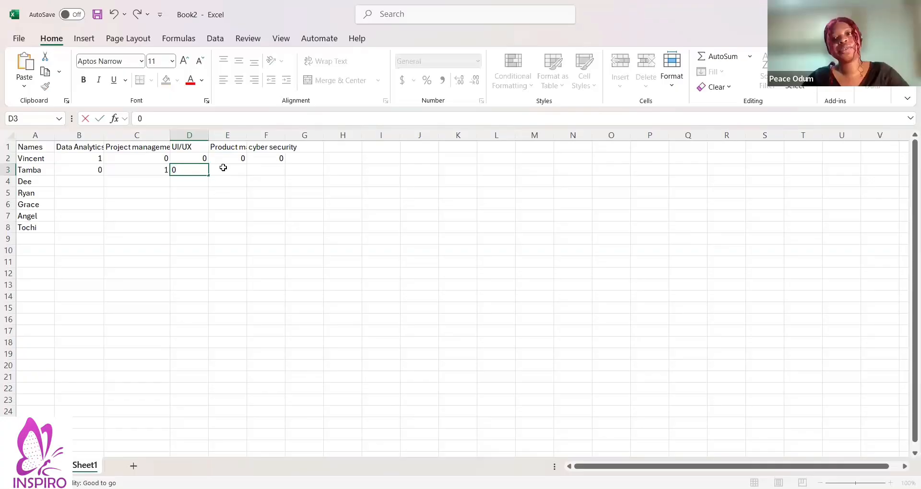
{"action": "left_click", "coordinate": [223, 168]}
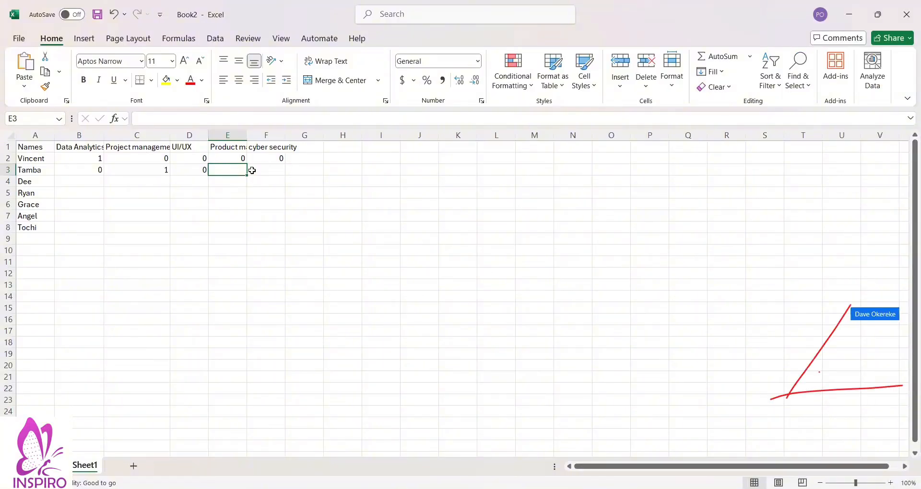
{"action": "type", "text": "0"}
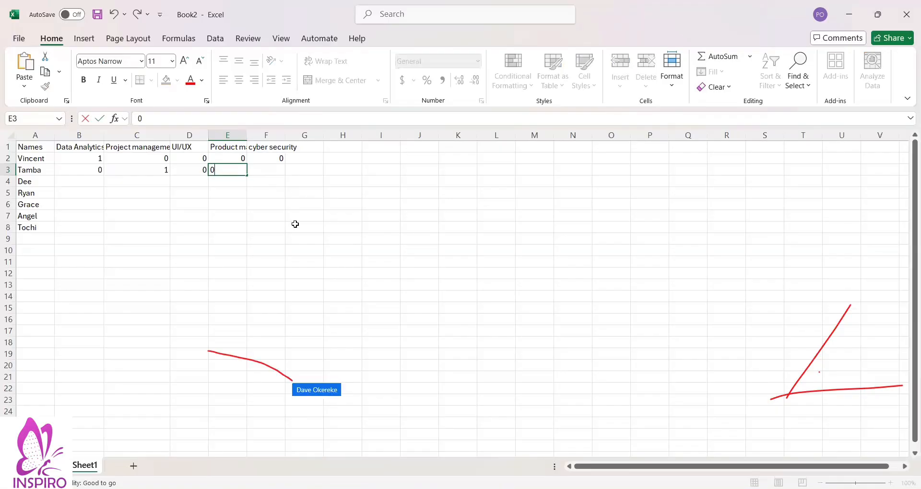
{"action": "left_click", "coordinate": [249, 358]}
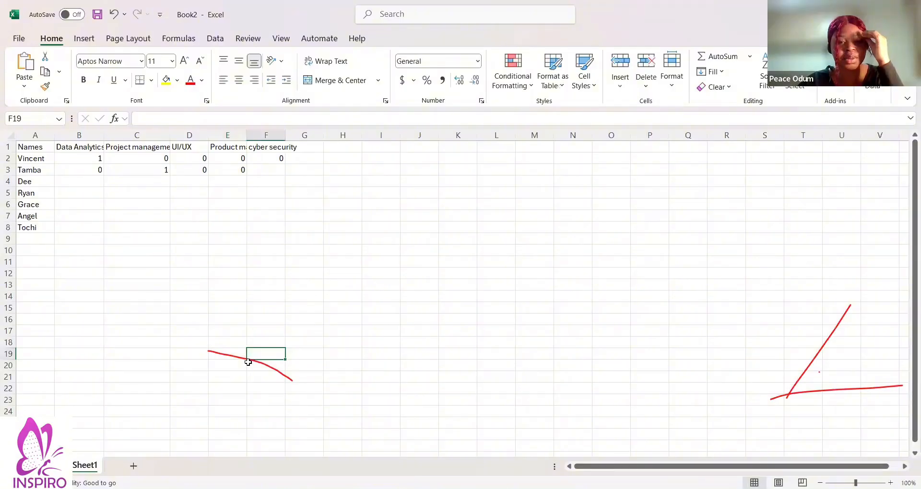
{"action": "left_click", "coordinate": [255, 363]}
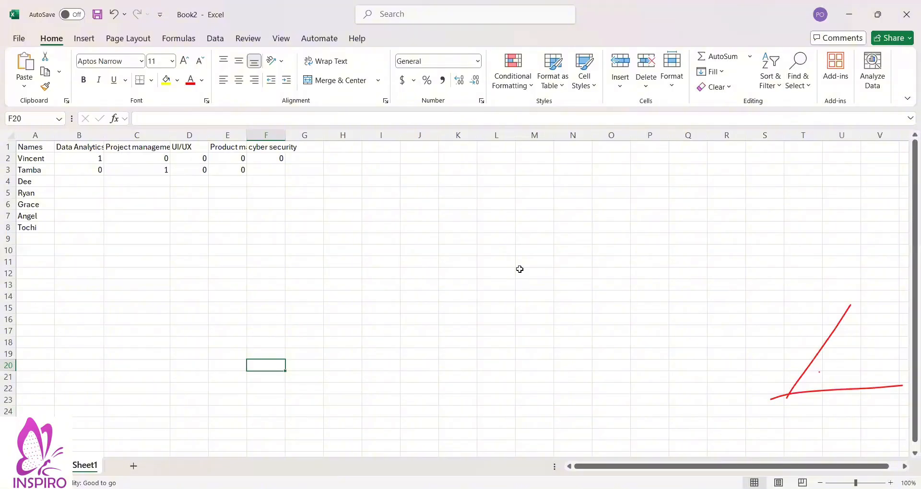
{"action": "scroll", "coordinate": [520, 269], "scroll_direction": "down", "scroll_amount": 2}
{"action": "scroll", "coordinate": [533, 262], "scroll_direction": "up", "scroll_amount": 2}
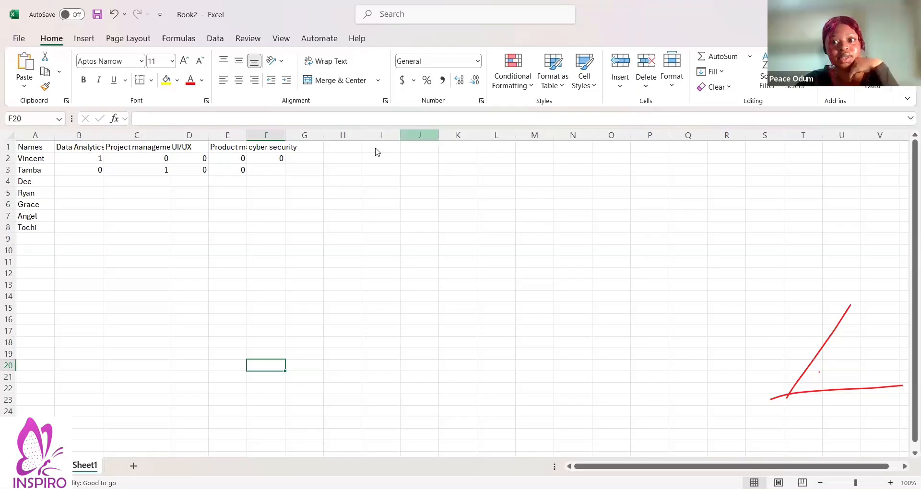
{"action": "left_click", "coordinate": [271, 172]}
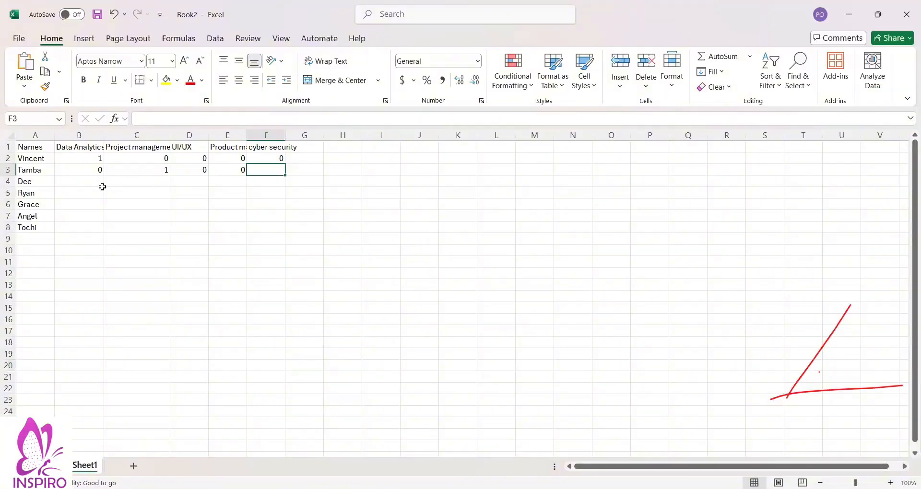
{"action": "type", "text": "0"}
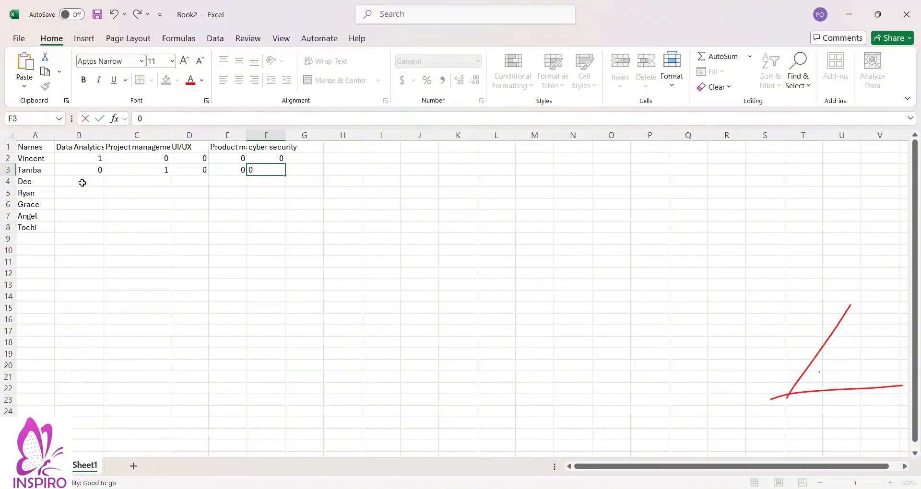
Fill the third person's row with 1 in D4 under UI/UX and 0 in B4, C4, E4 and F4
{"action": "left_click", "coordinate": [82, 183]}
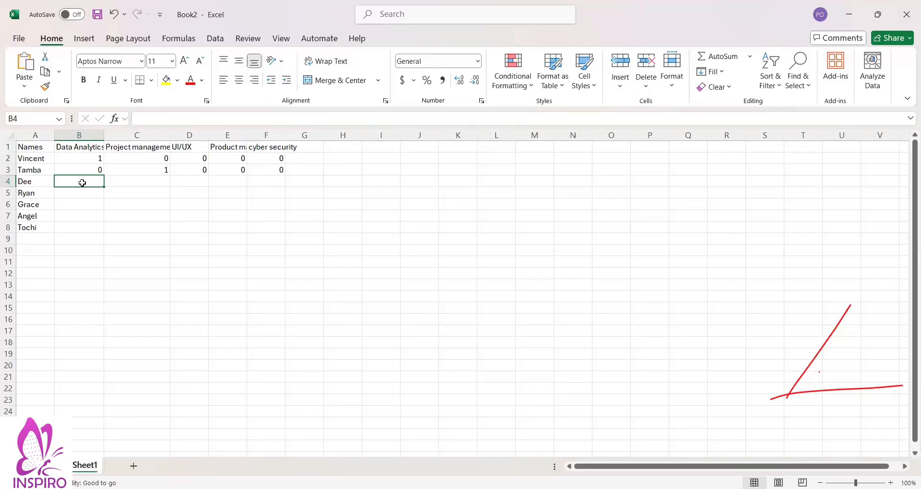
{"action": "type", "text": "0"}
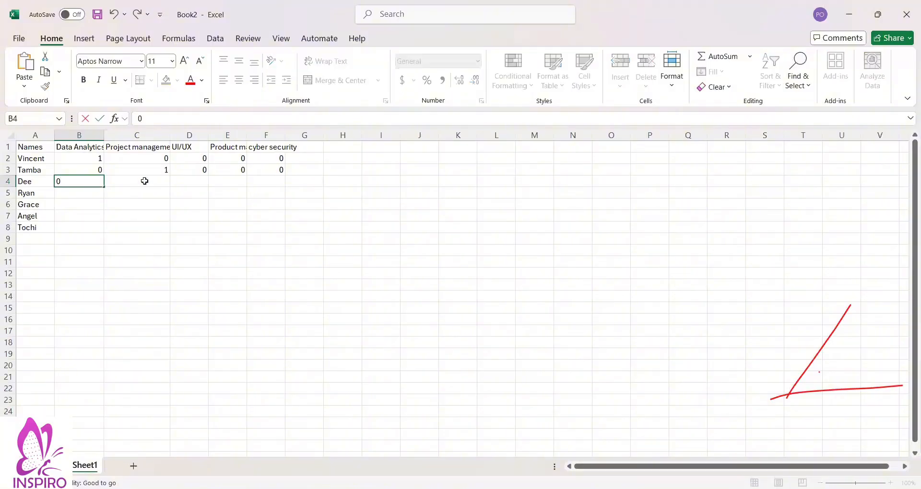
{"action": "left_click", "coordinate": [187, 182]}
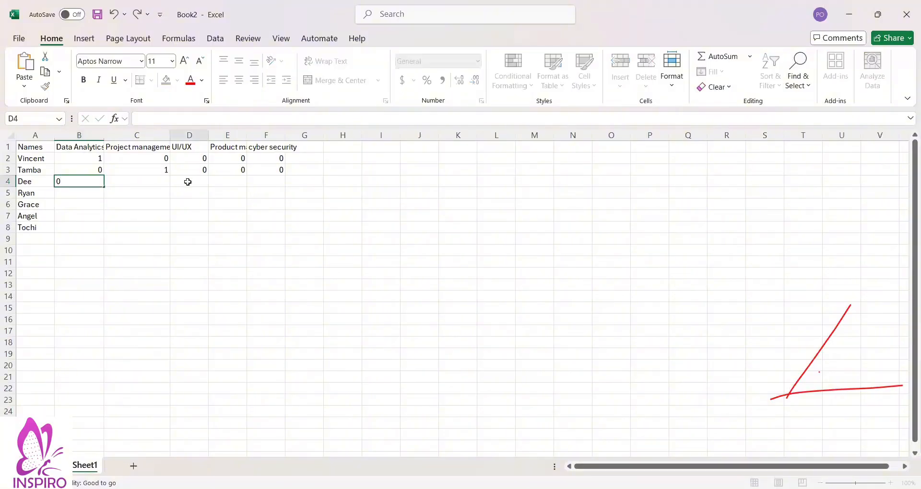
{"action": "type", "text": "1"}
{"action": "left_click", "coordinate": [163, 185]}
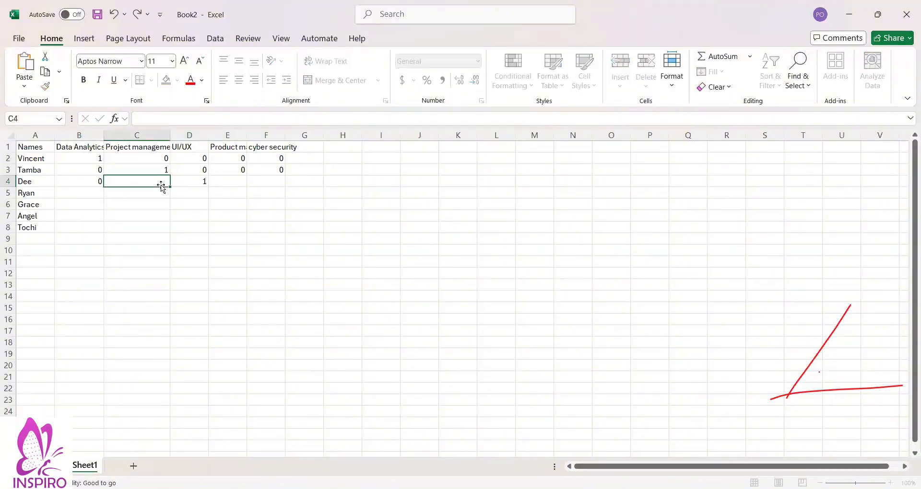
{"action": "type", "text": "0"}
{"action": "left_click", "coordinate": [239, 182]}
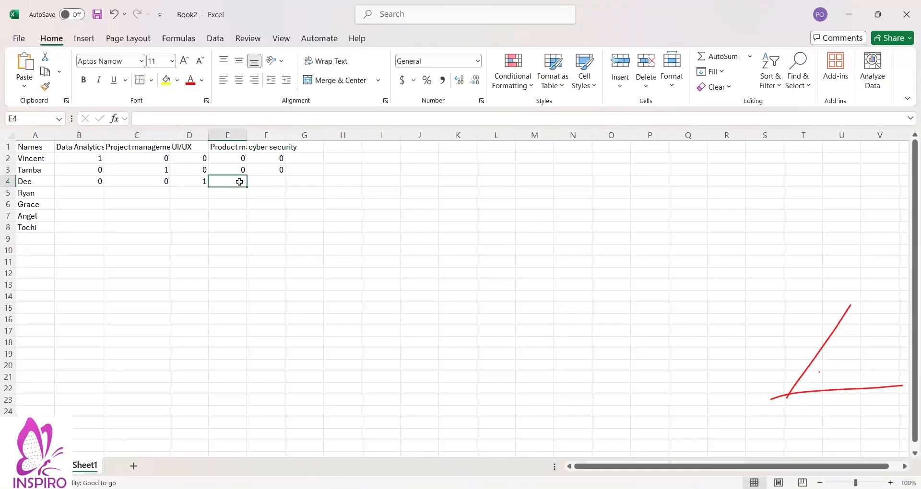
{"action": "type", "text": "0"}
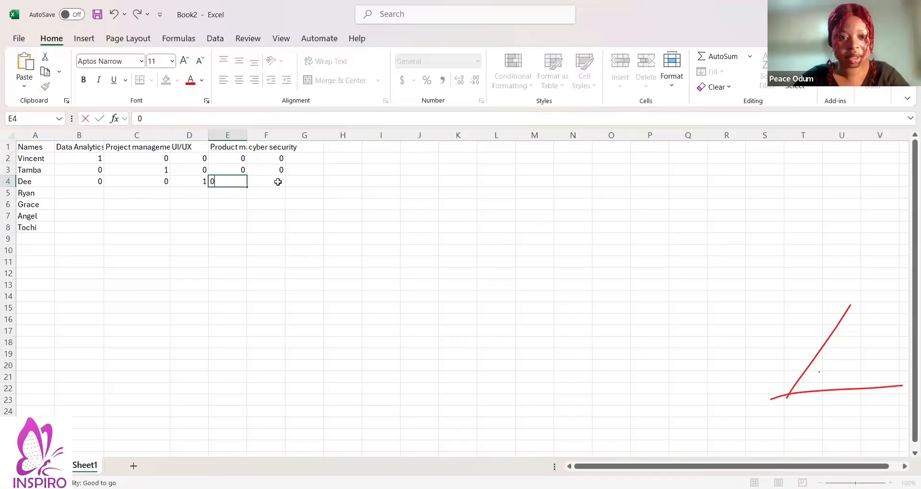
{"action": "left_click", "coordinate": [277, 182]}
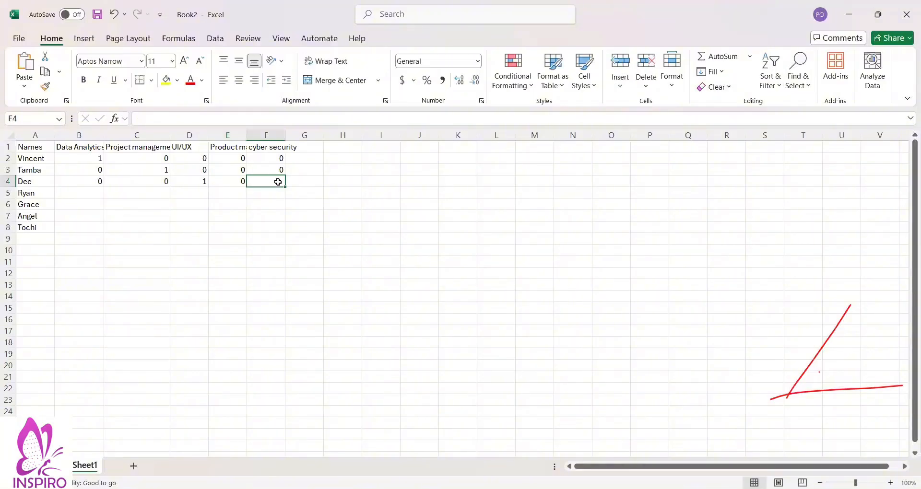
{"action": "type", "text": "0"}
{"action": "left_click", "coordinate": [84, 194]}
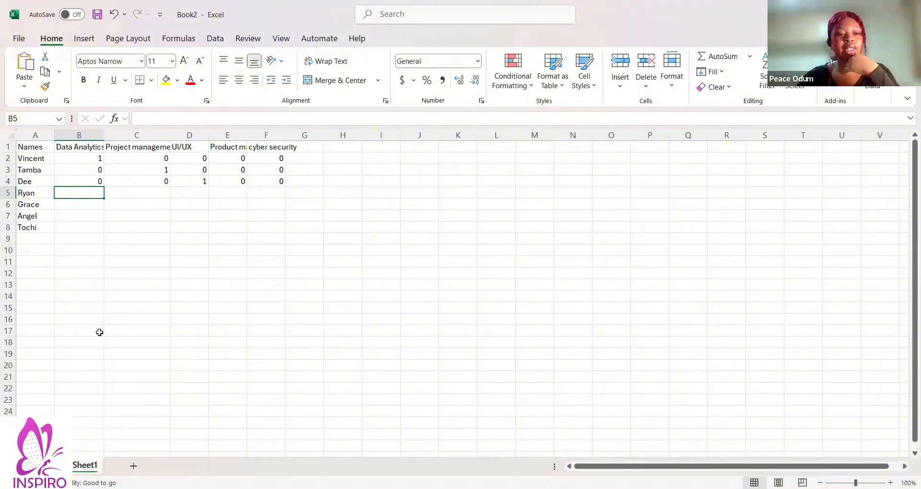
{"action": "left_click", "coordinate": [79, 308]}
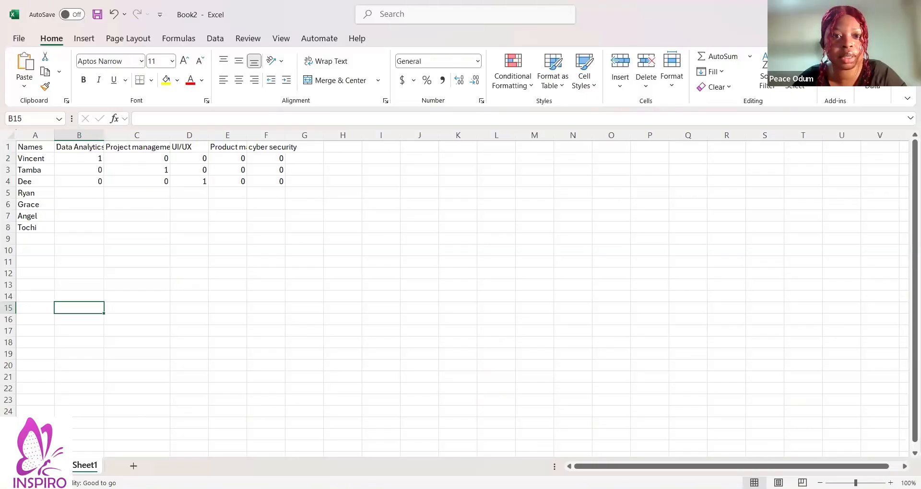
Switch to the Wholesale customers data workbook and highlight row 60, followed by the whole Fresh column
{"action": "key", "text": "alt+Tab"}
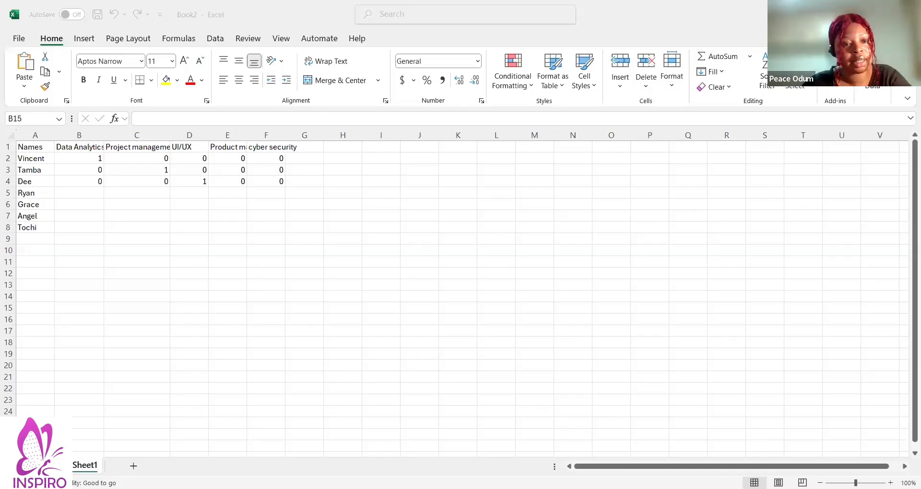
{"action": "key", "text": "alt+Tab"}
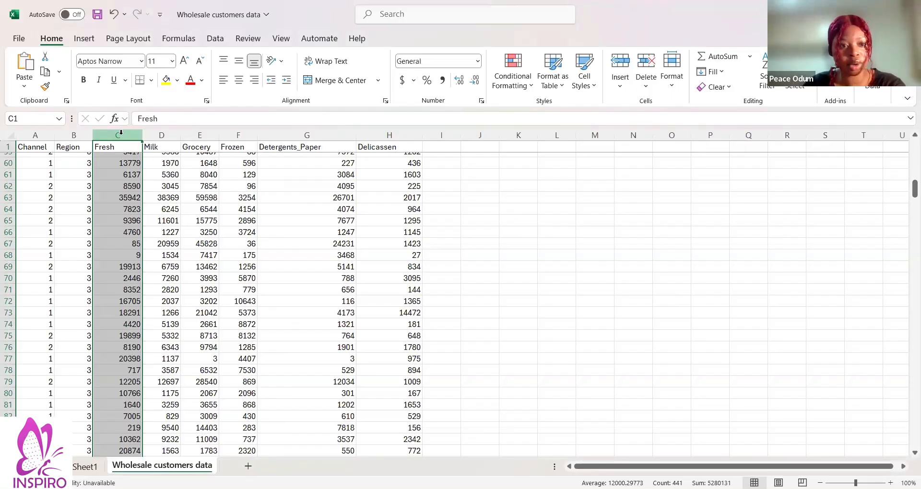
{"action": "left_click", "coordinate": [7, 163]}
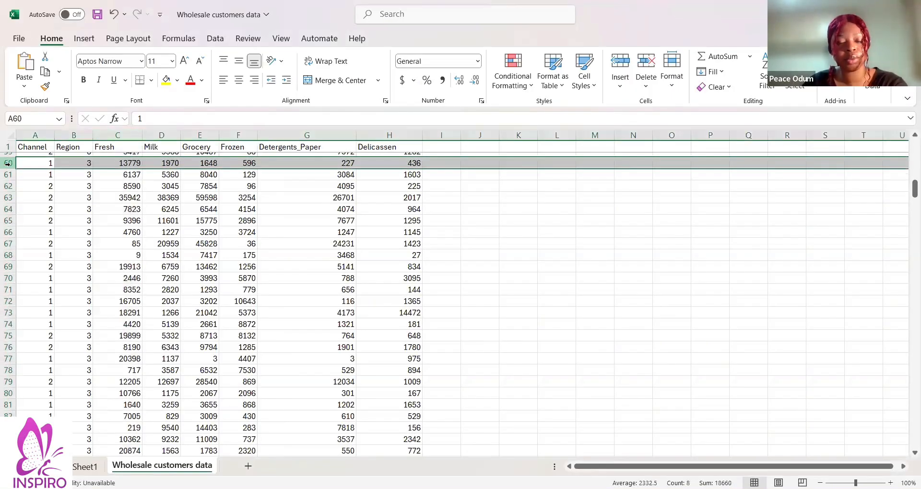
{"action": "left_click", "coordinate": [118, 135]}
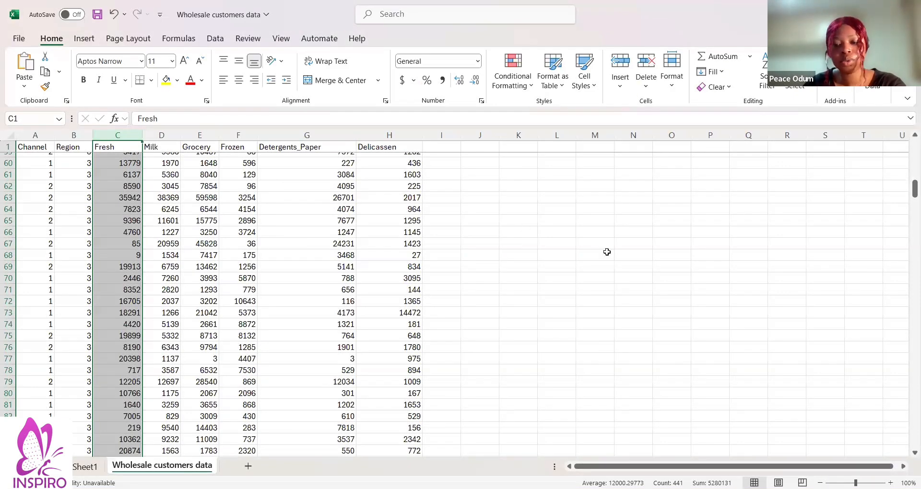
Label cell J1 of the Wholesale customers data sheet with the heading Sum
{"action": "left_click_drag", "start_coordinate": [908, 200], "coordinate": [906, 151]}
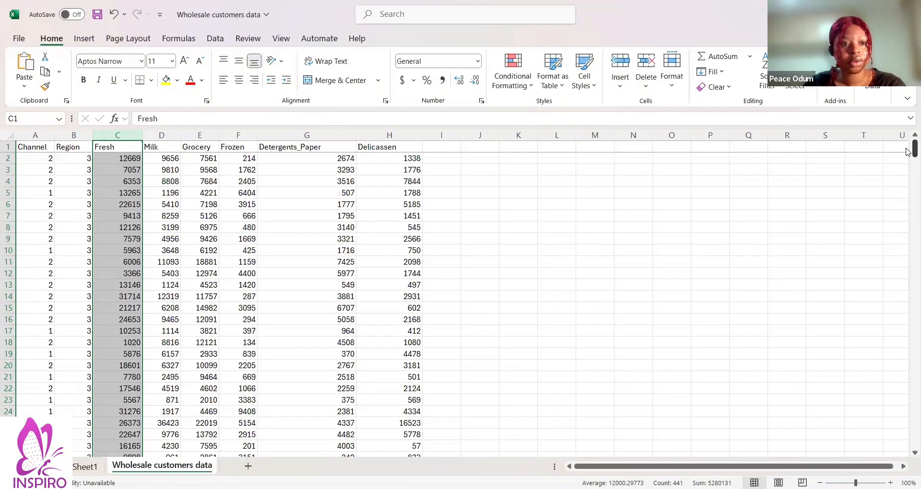
{"action": "left_click", "coordinate": [481, 169]}
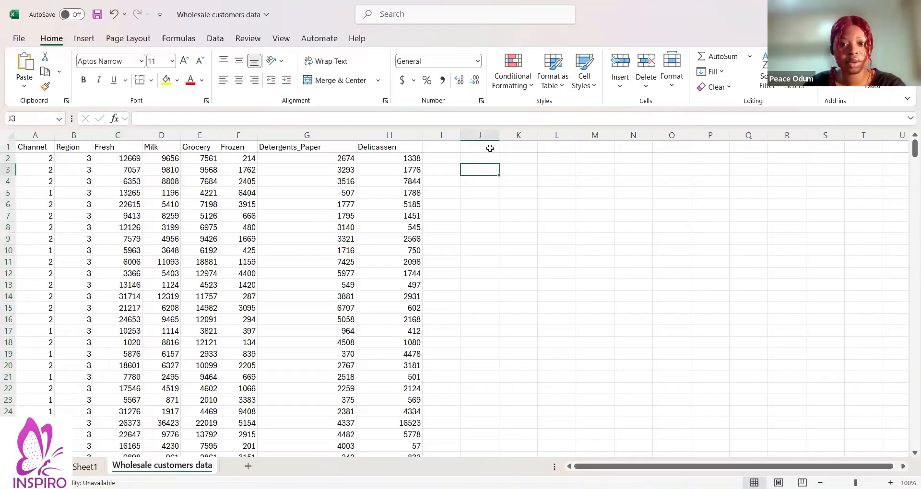
{"action": "left_click", "coordinate": [490, 148]}
{"action": "double_click", "coordinate": [485, 148]}
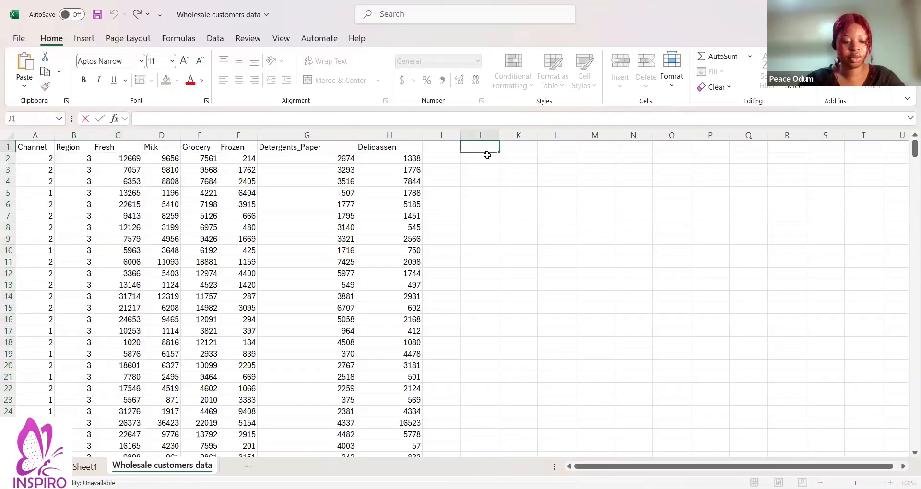
{"action": "type", "text": "Sum"}
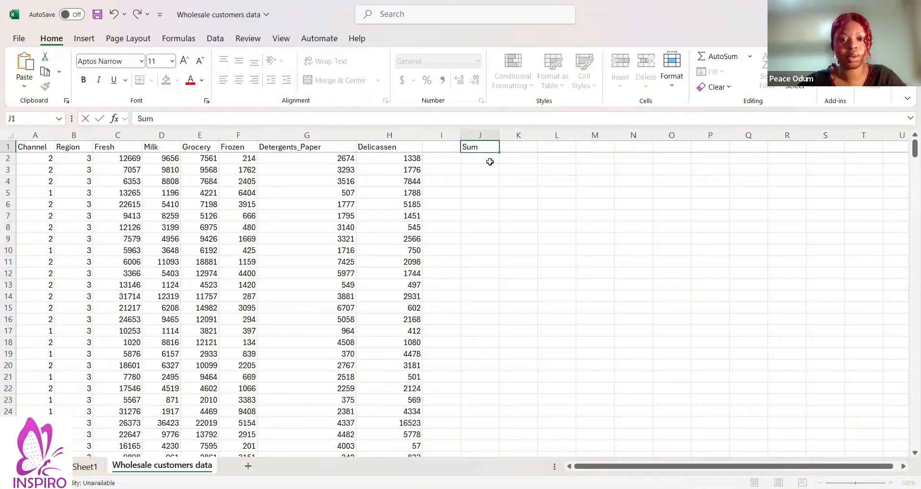
{"action": "left_click", "coordinate": [480, 166]}
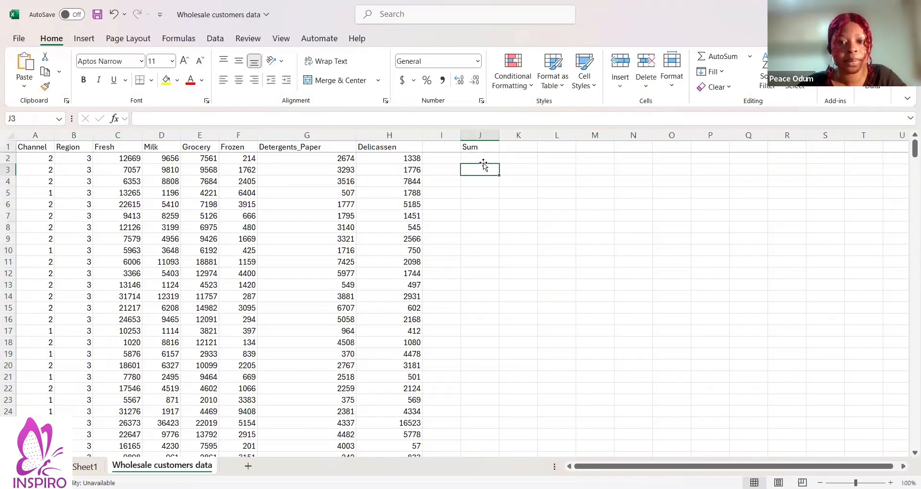
Begin a SUM formula in J2 whose range starts at C2, the first Fresh value, entering =SUM(C2:
{"action": "left_click", "coordinate": [485, 160]}
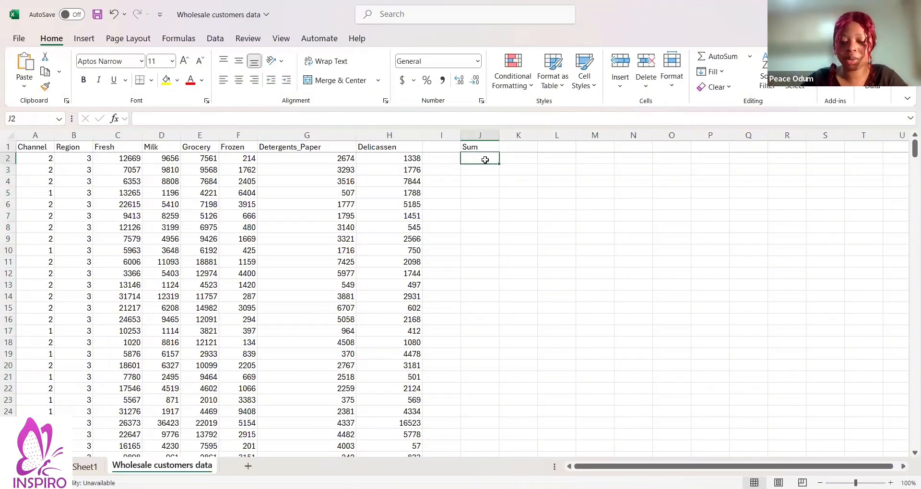
{"action": "type", "text": "="}
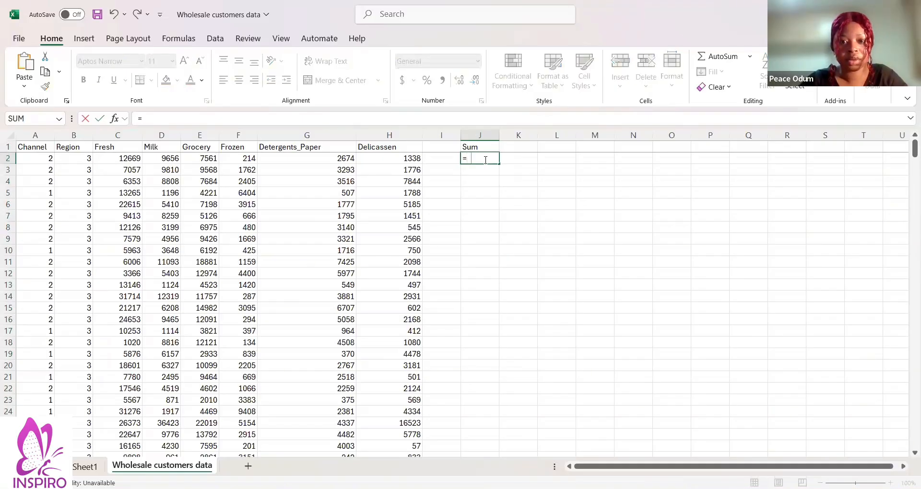
{"action": "type", "text": "SUM"}
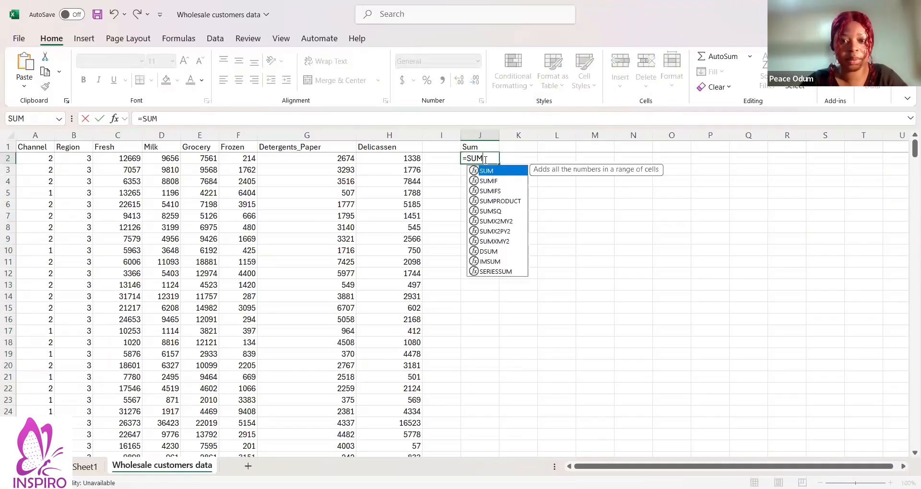
{"action": "type", "text": "("}
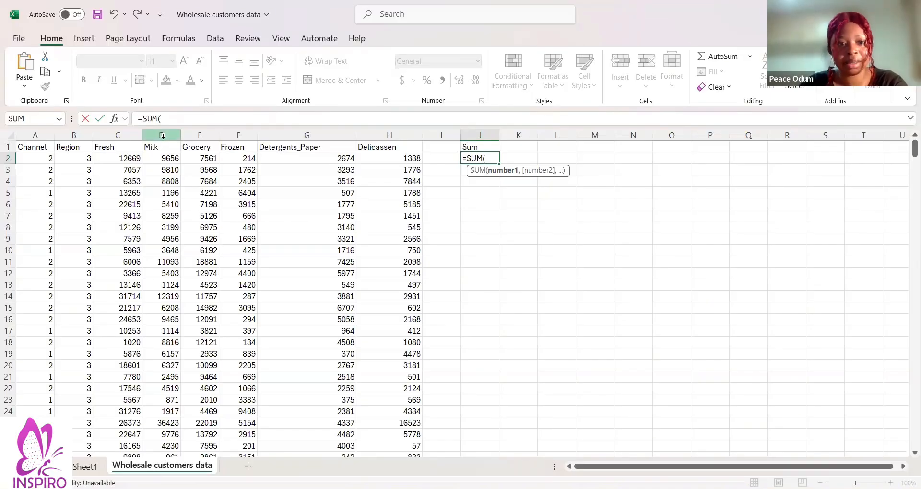
{"action": "left_click", "coordinate": [132, 143]}
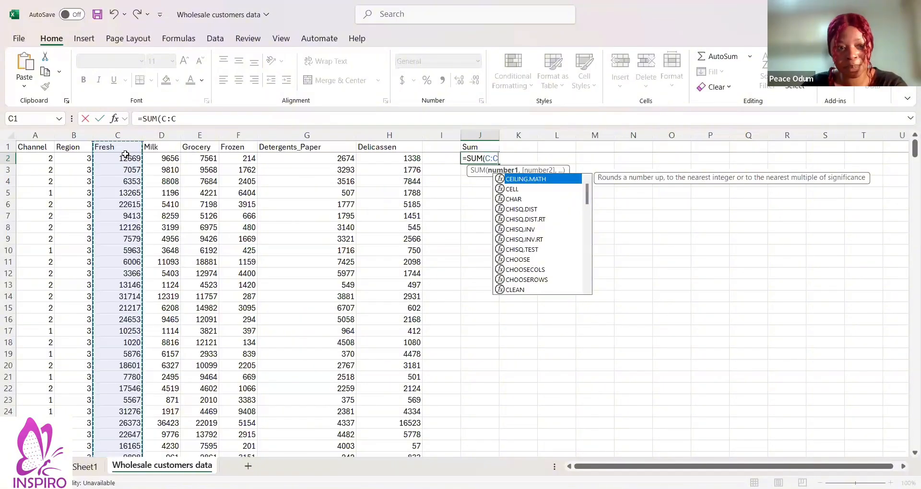
{"action": "left_click", "coordinate": [97, 157]}
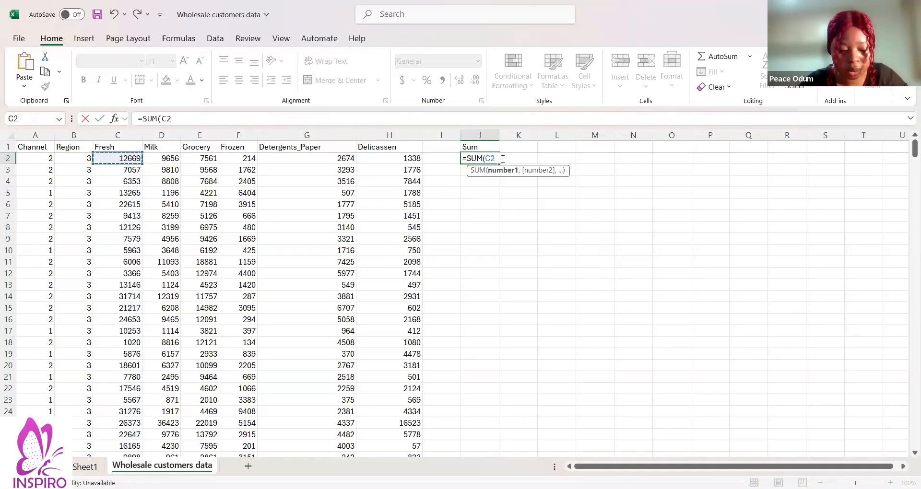
{"action": "key", "text": "F8"}
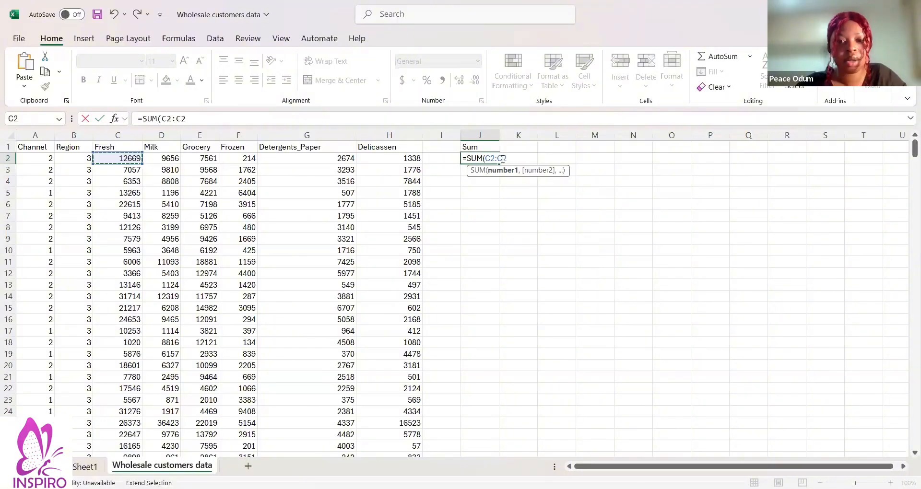
{"action": "key", "text": "BackSpace"}
{"action": "key", "text": "BackSpace"}
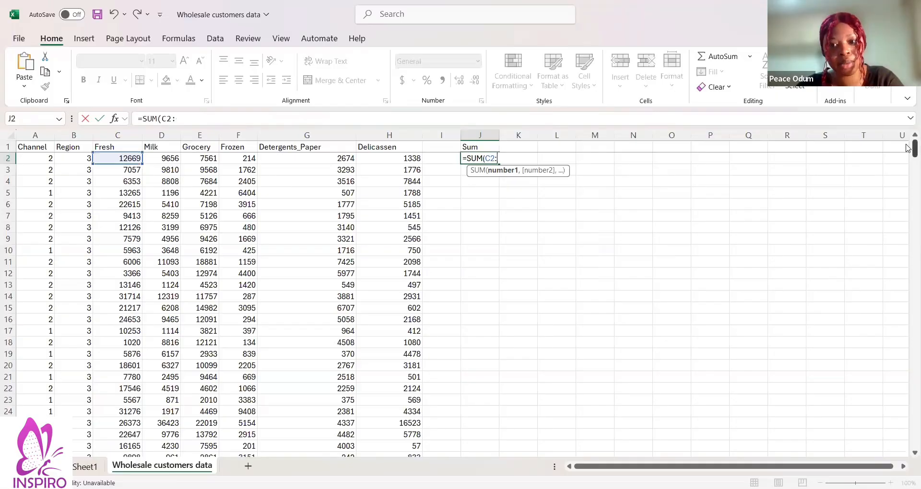
End the SUM range at C441, the last Fresh value, and commit the formula =SUM(C2:C441) in J2
{"action": "left_click_drag", "start_coordinate": [908, 148], "coordinate": [841, 437]}
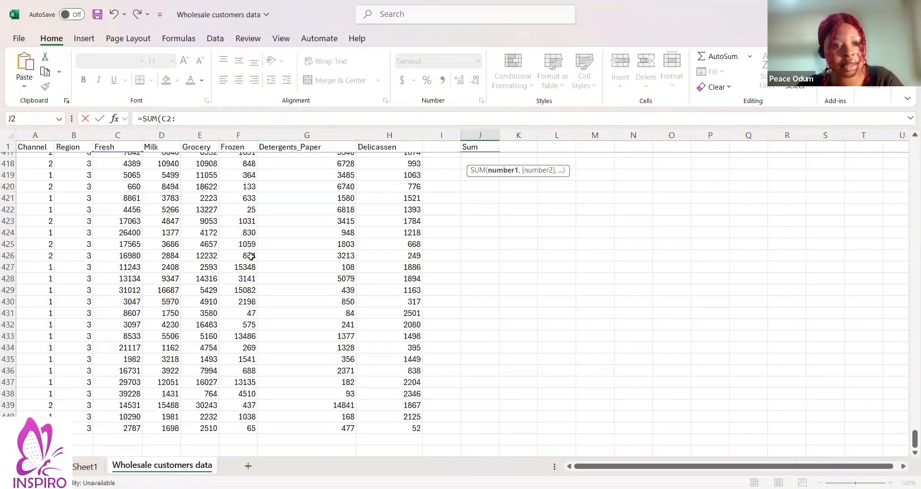
{"action": "left_click", "coordinate": [129, 428]}
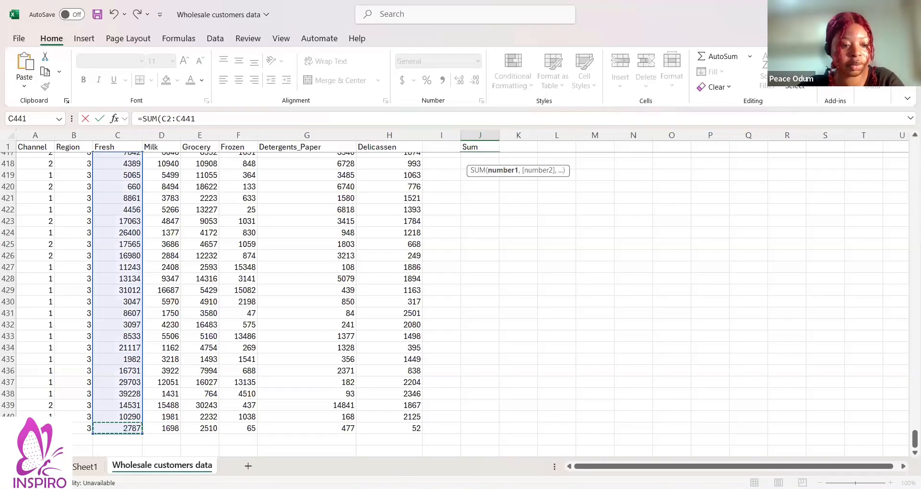
{"action": "key", "text": "shift+space"}
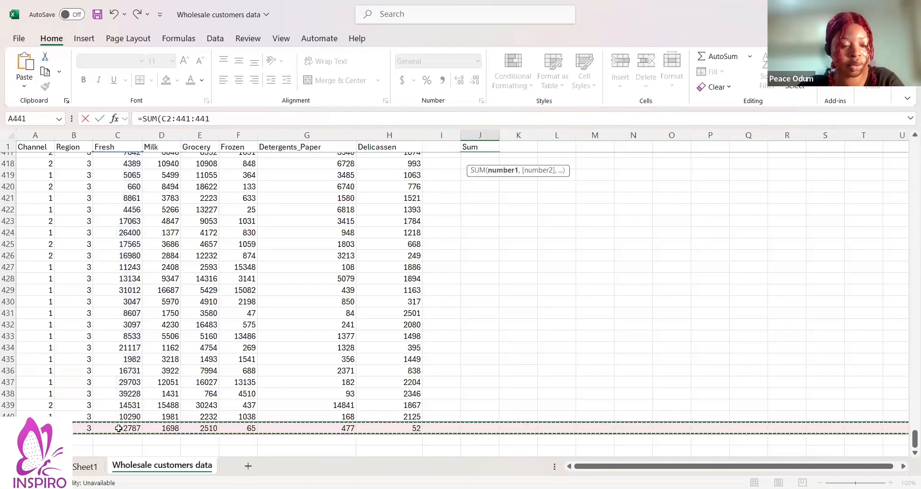
{"action": "left_click", "coordinate": [118, 428]}
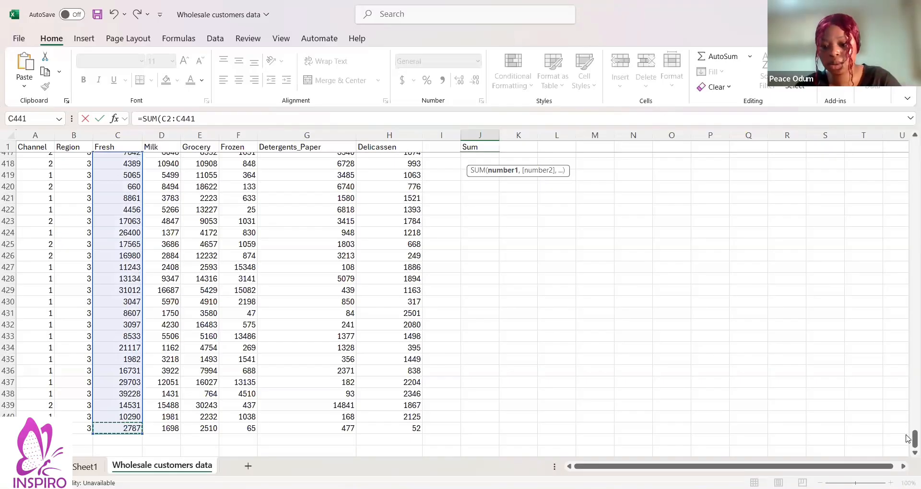
{"action": "left_click_drag", "start_coordinate": [906, 436], "coordinate": [895, 144]}
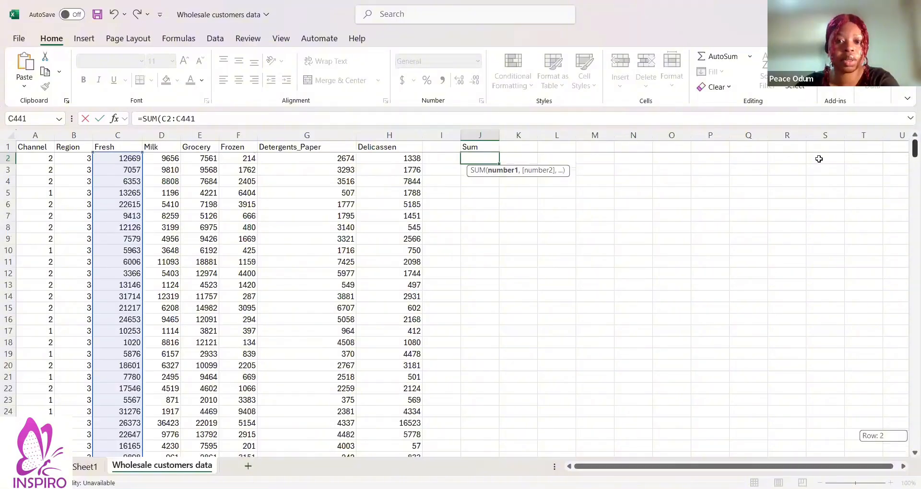
{"action": "left_click_drag", "start_coordinate": [818, 159], "coordinate": [544, 162]}
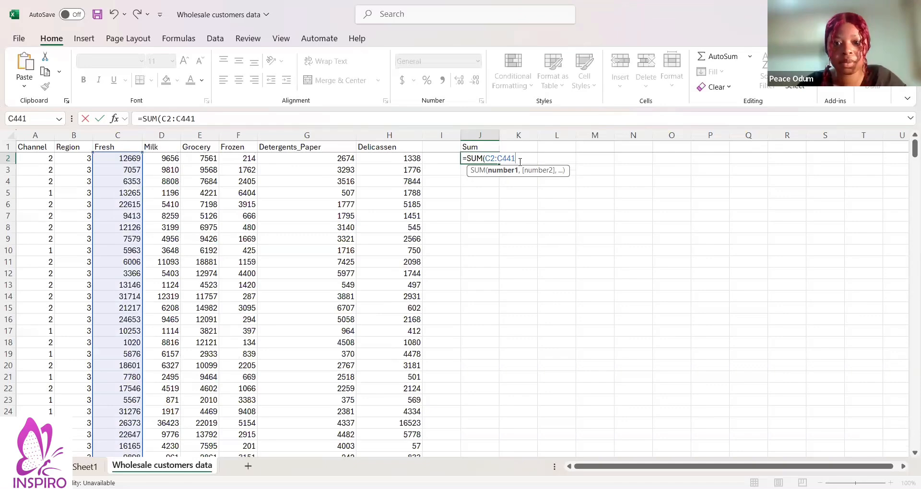
{"action": "key", "text": "Return"}
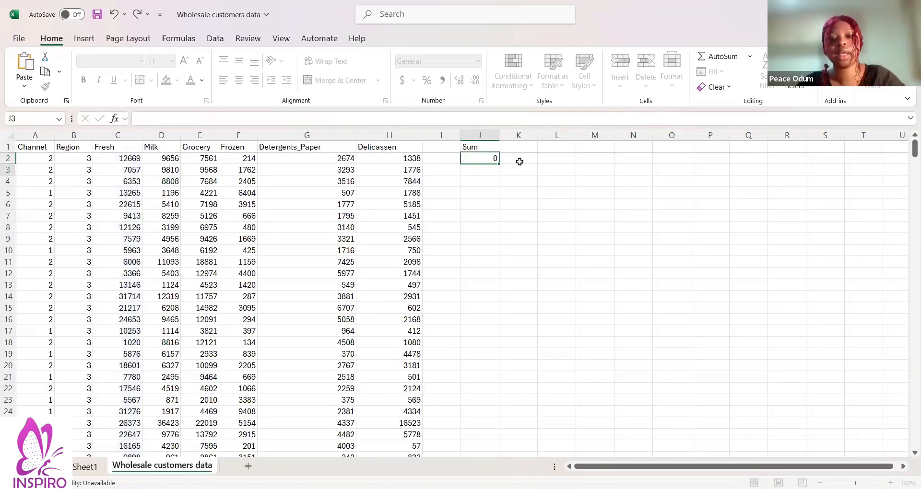
{"action": "left_click", "coordinate": [478, 159]}
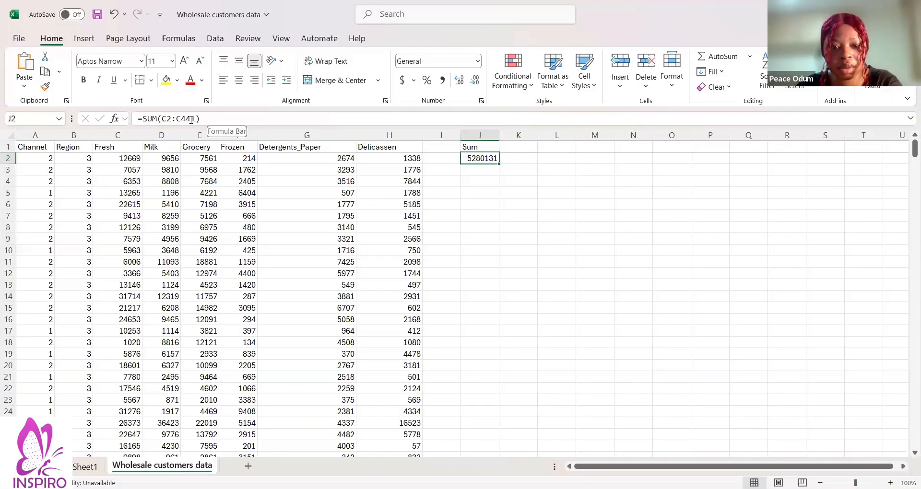
Highlight the whole Fresh column to compare its sum with the formula result in J2
{"action": "key", "text": "alt+Tab"}
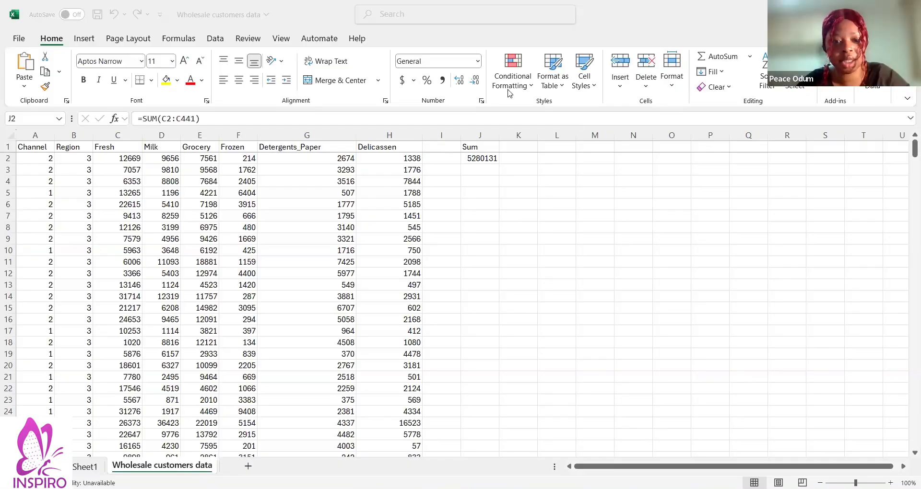
{"action": "left_click", "coordinate": [485, 157]}
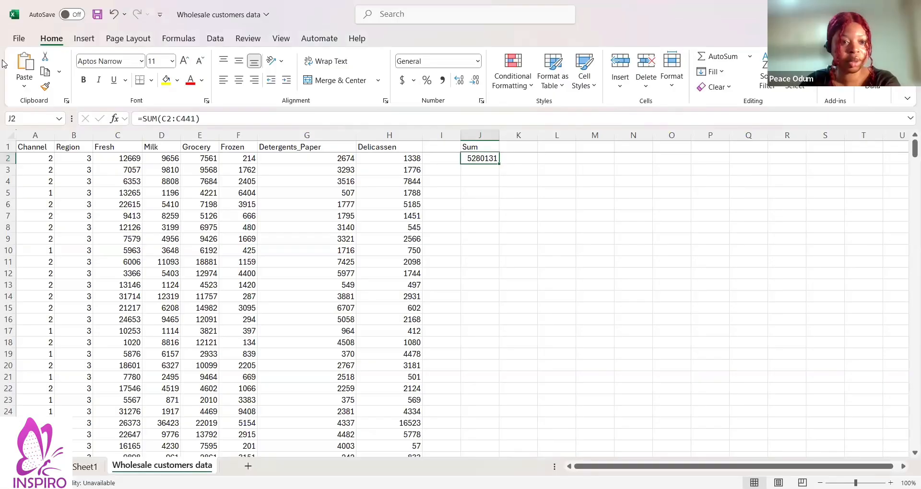
{"action": "left_click", "coordinate": [120, 134]}
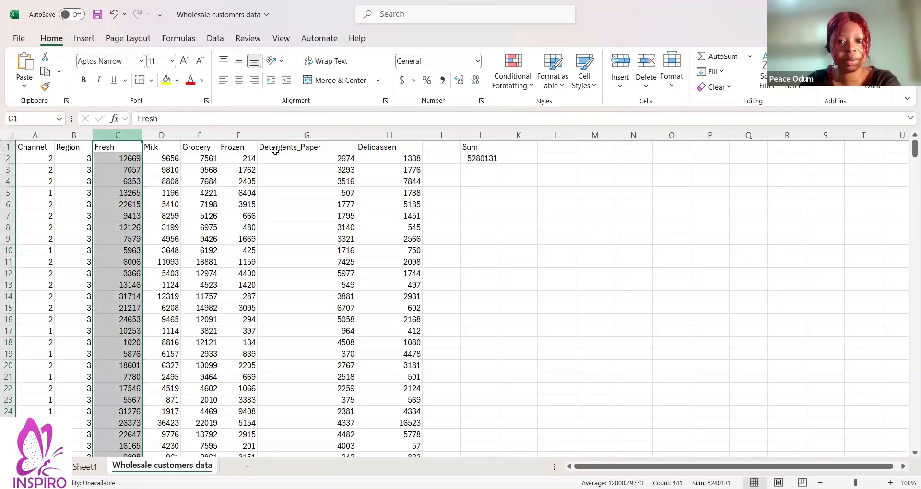
{"action": "left_click", "coordinate": [491, 158]}
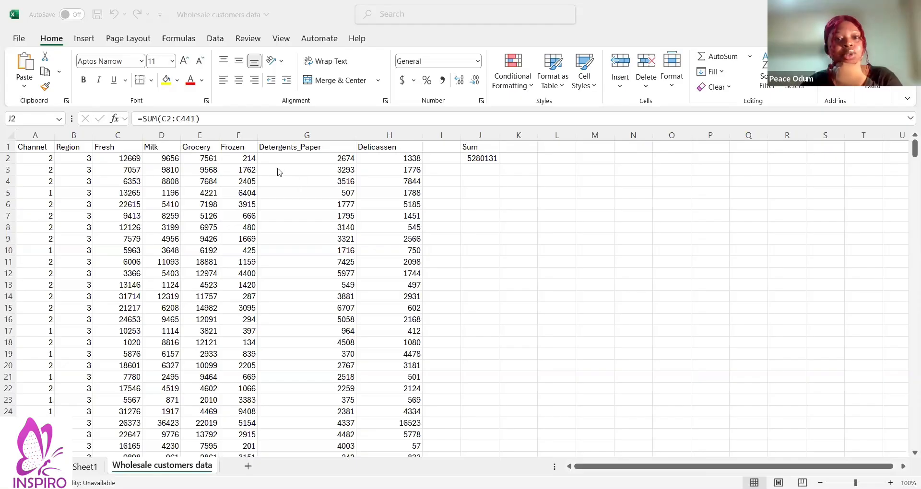
{"action": "left_click", "coordinate": [169, 131]}
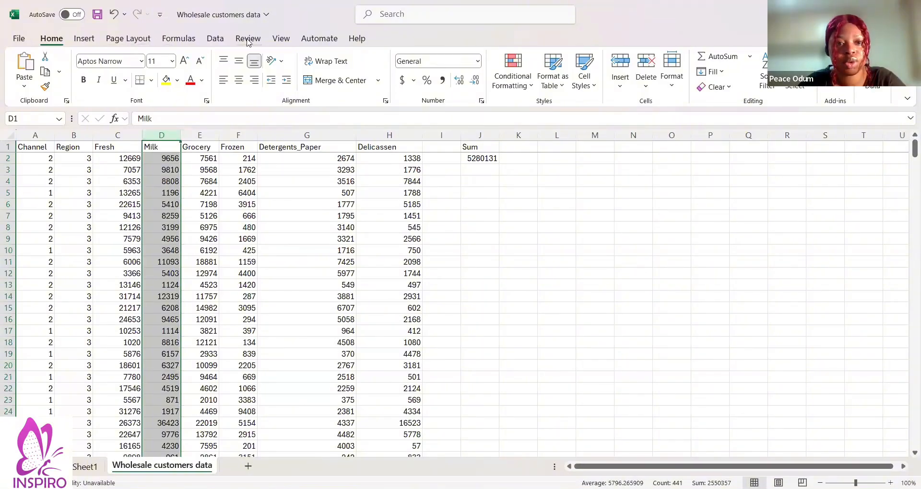
{"action": "left_click", "coordinate": [216, 40]}
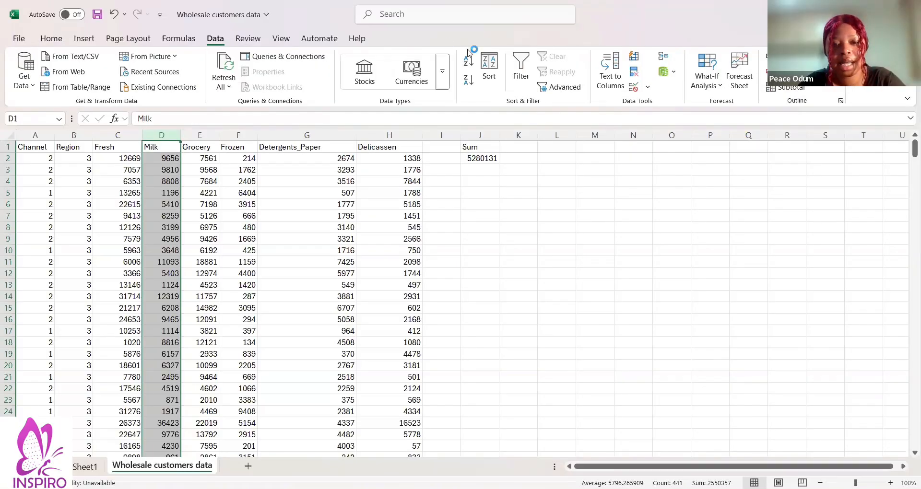
{"action": "left_click", "coordinate": [488, 68]}
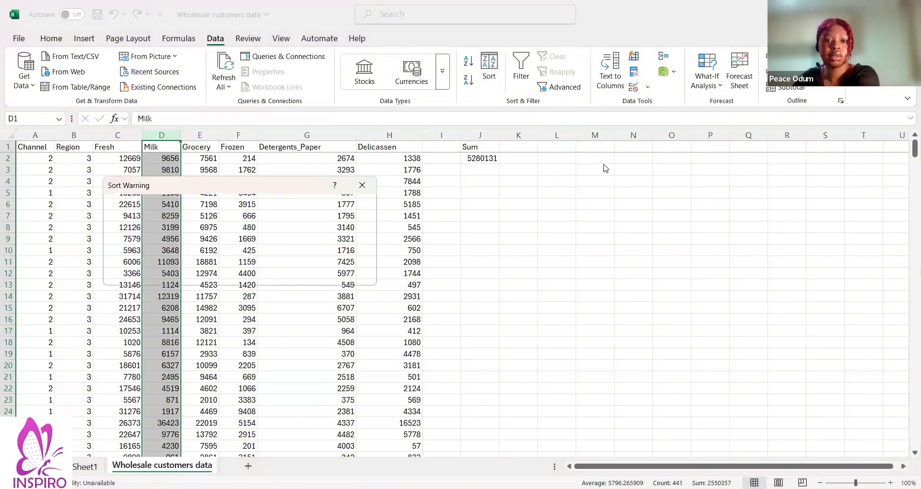
{"action": "left_click", "coordinate": [366, 187]}
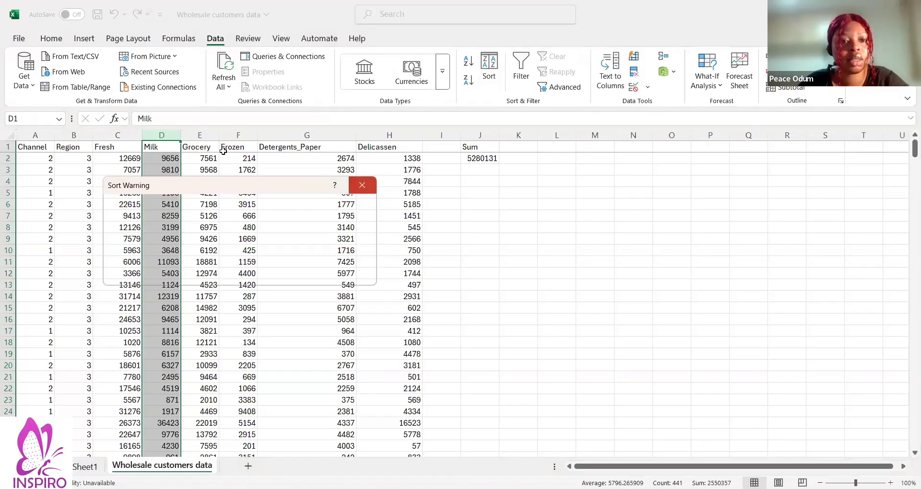
Select the Milk column and start a custom sort that continues with the current selection only
{"action": "left_click", "coordinate": [163, 148]}
{"action": "left_click", "coordinate": [166, 135]}
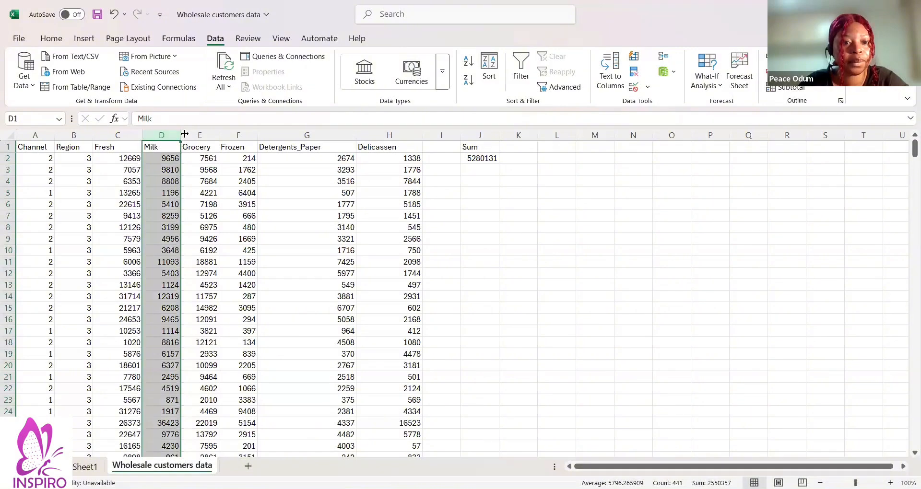
{"action": "left_click", "coordinate": [489, 74]}
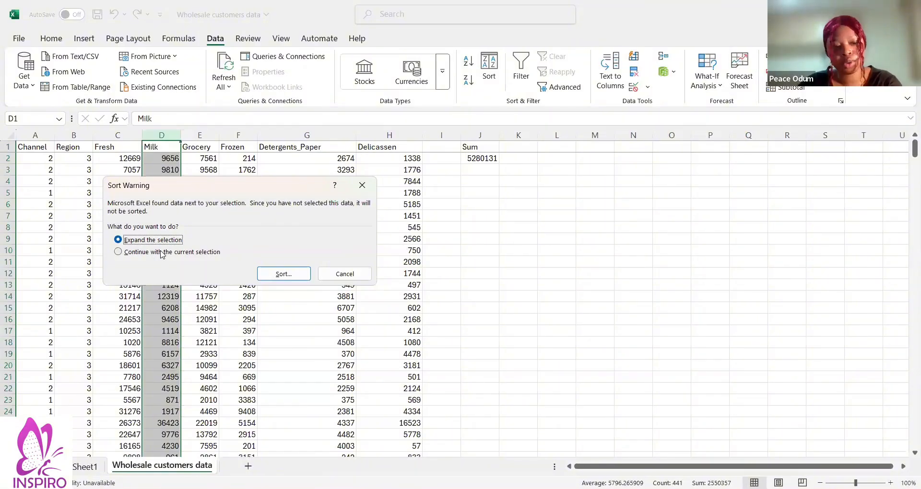
{"action": "left_click", "coordinate": [118, 252]}
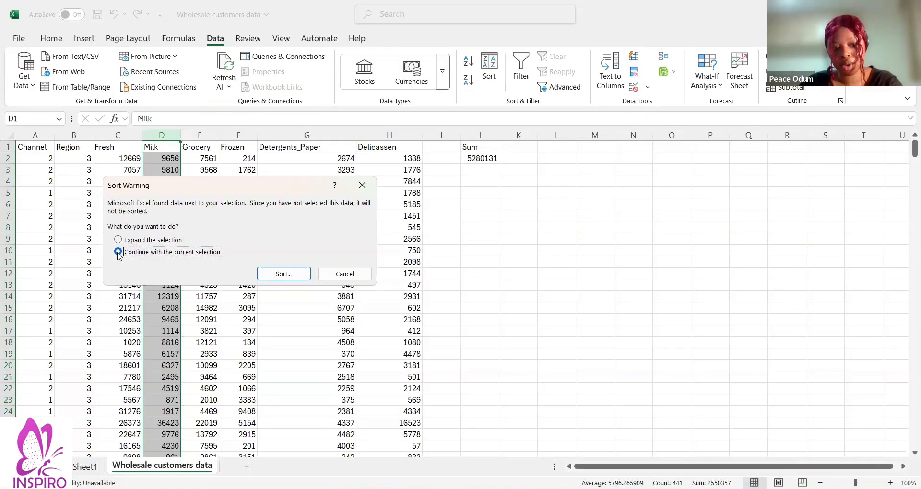
{"action": "left_click", "coordinate": [275, 277]}
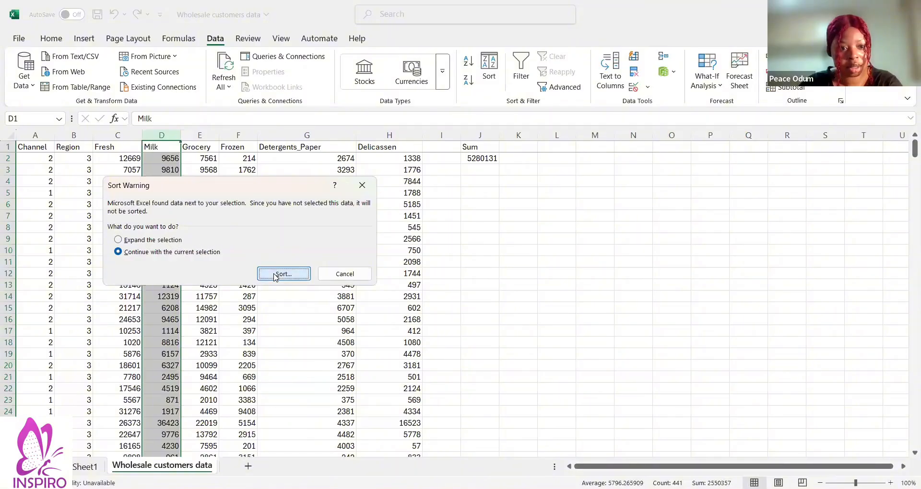
{"action": "left_click", "coordinate": [276, 274]}
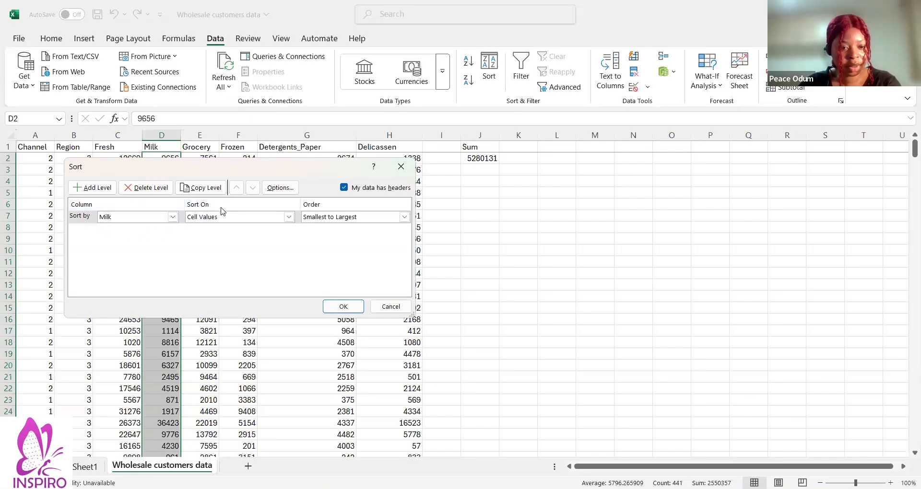
Sort the Milk column by cell values from Largest to Smallest, treating the first row as headers
{"action": "left_click", "coordinate": [288, 217]}
{"action": "left_click", "coordinate": [289, 218]}
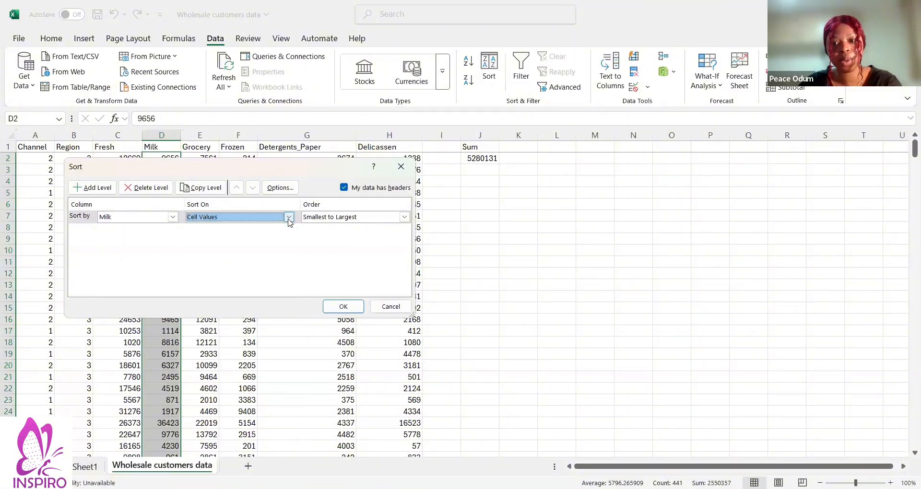
{"action": "left_click", "coordinate": [405, 220]}
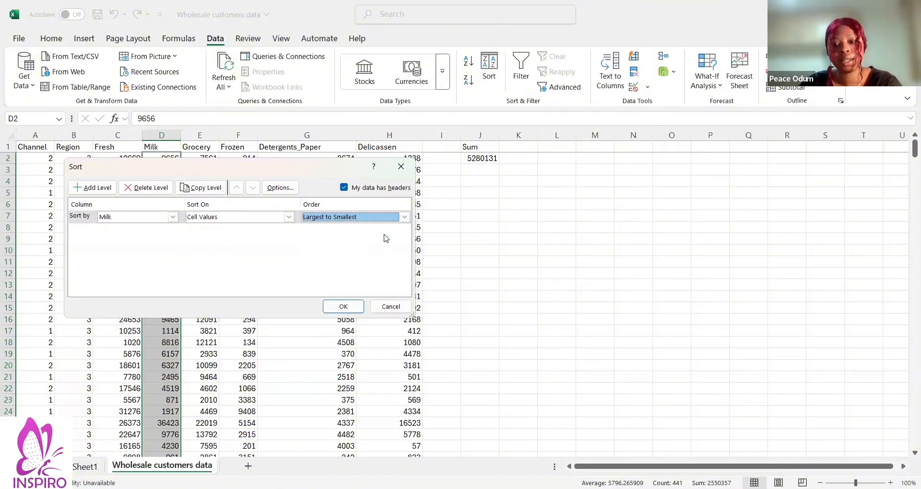
{"action": "left_click", "coordinate": [335, 309]}
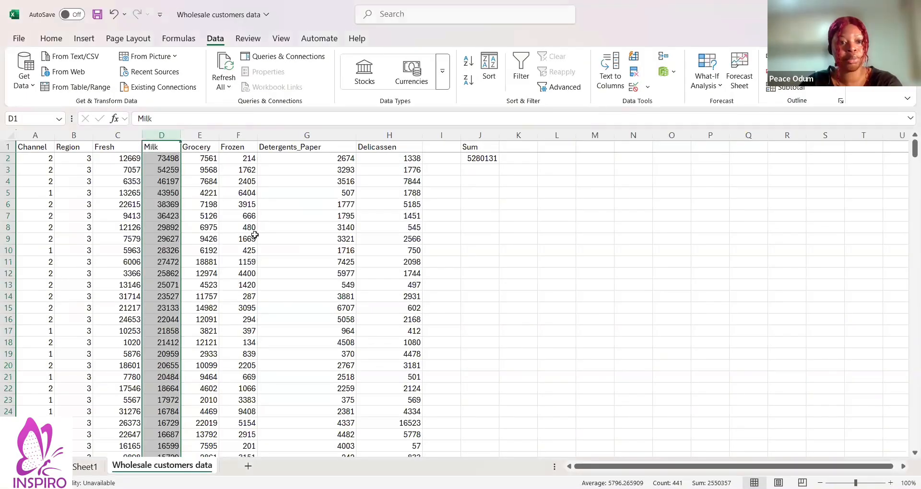
{"action": "left_click", "coordinate": [178, 157]}
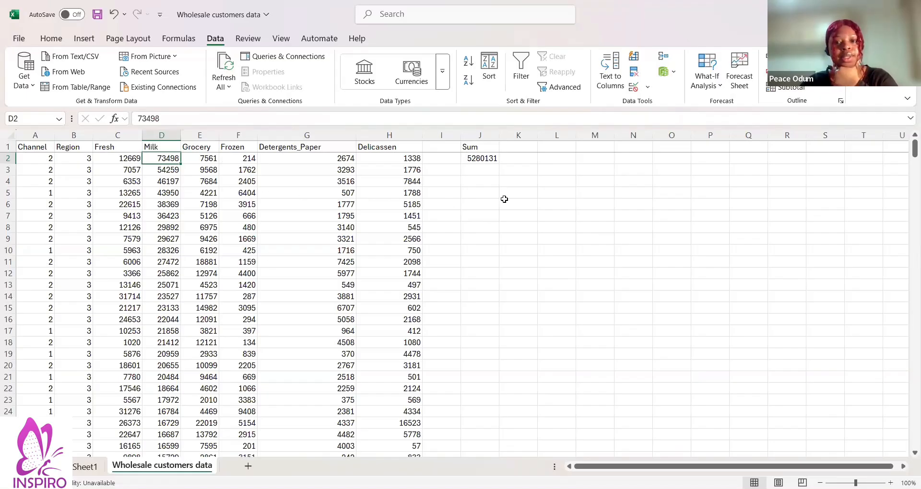
Switch to the Introduction into excel presentation in PowerPoint to review the Basic Excel Operations slide
{"action": "left_click", "coordinate": [465, 192]}
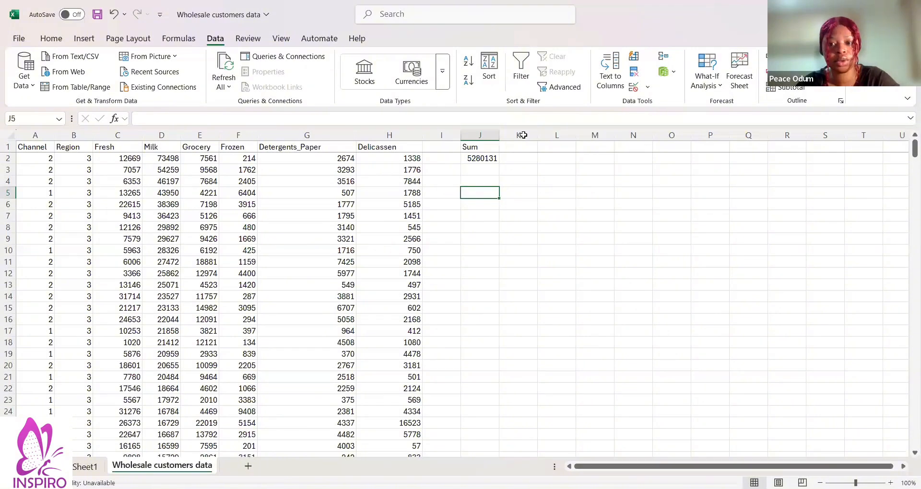
{"action": "key", "text": "alt+Tab"}
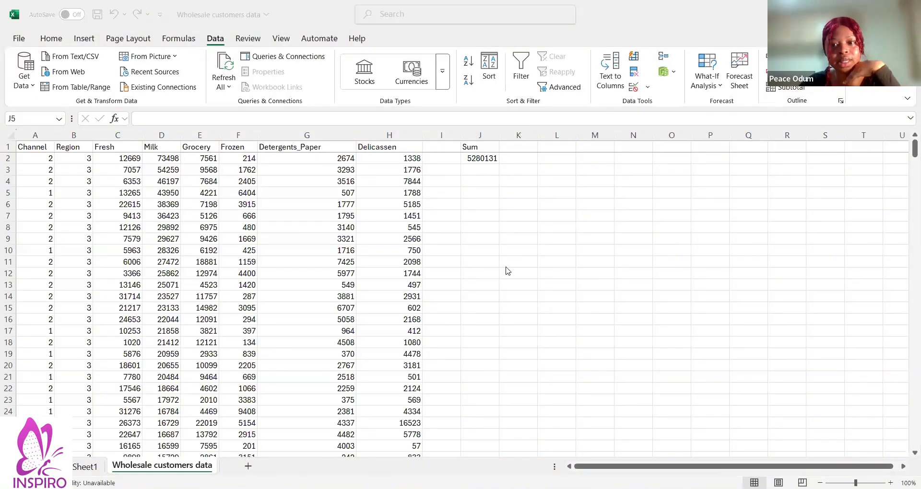
{"action": "key", "text": "alt+Tab"}
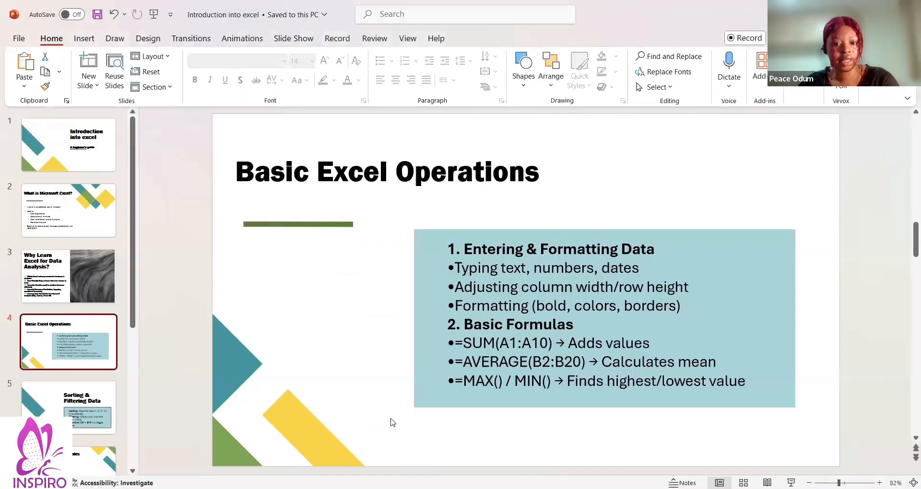
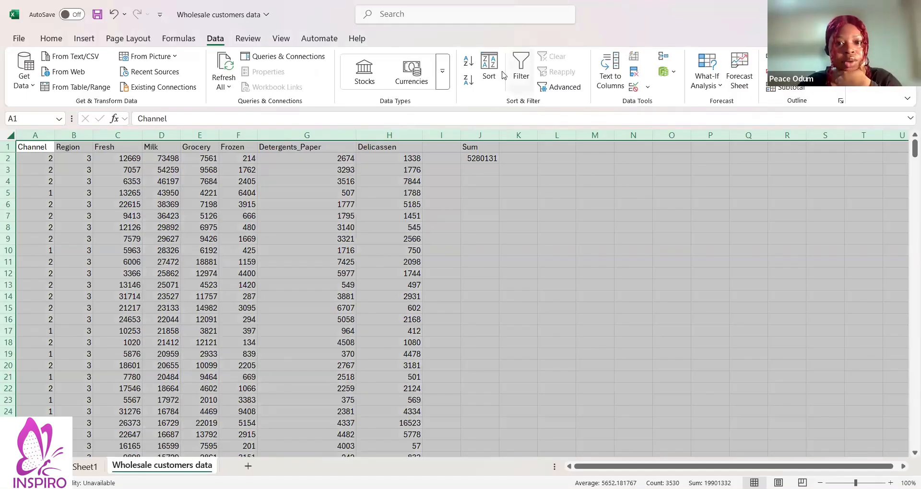
Try to create a PivotChart and PivotTable from columns A to J of the Wholesale customers data on a new worksheet
{"action": "left_click", "coordinate": [180, 41]}
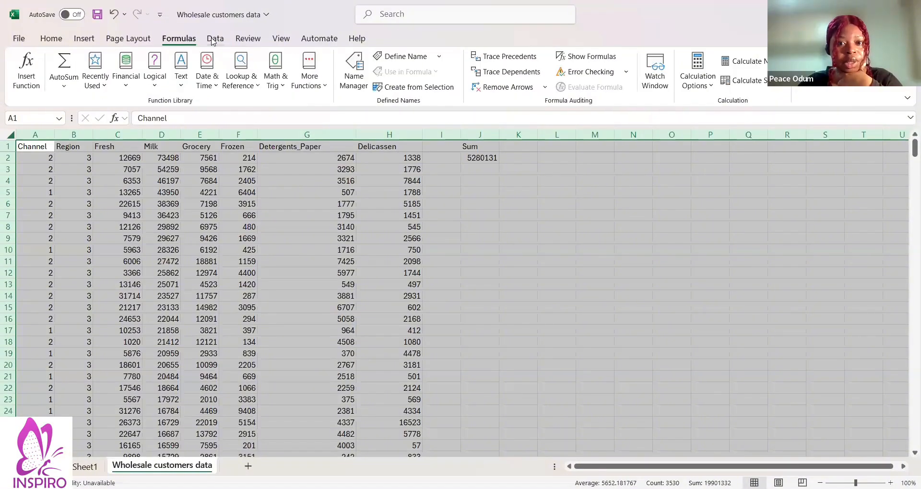
{"action": "left_click", "coordinate": [213, 41]}
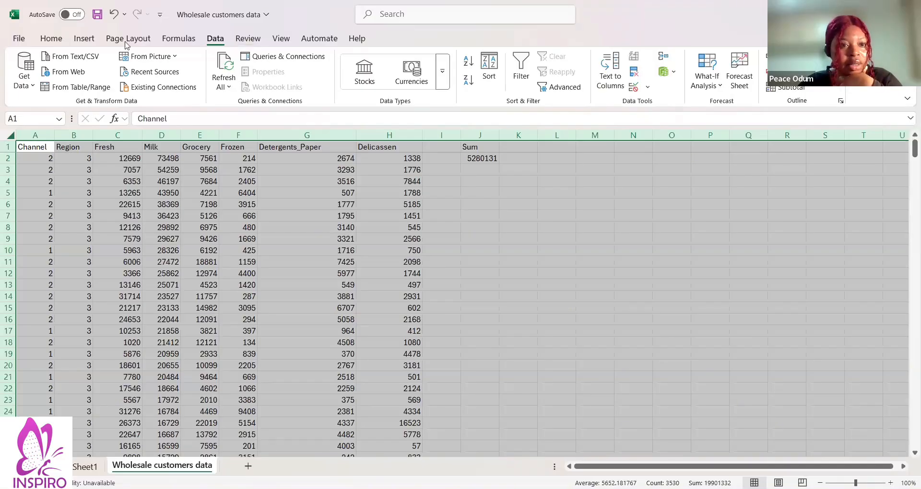
{"action": "left_click", "coordinate": [83, 41]}
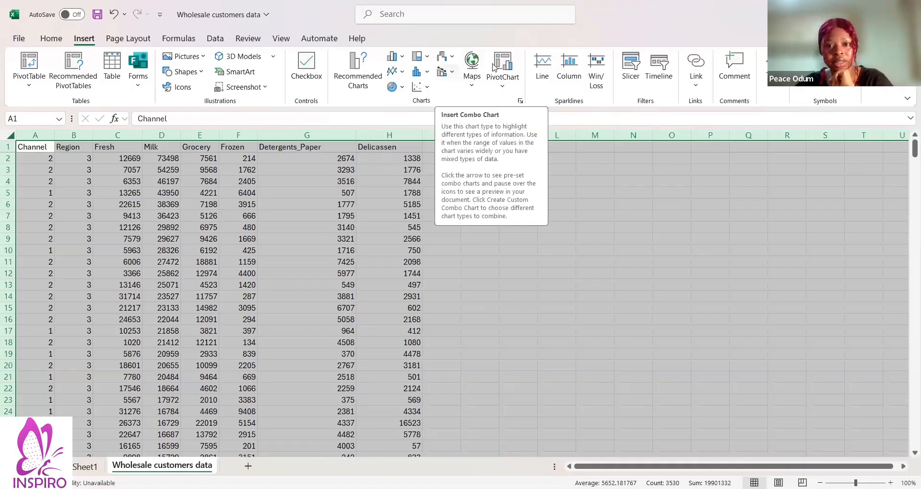
{"action": "left_click", "coordinate": [503, 84]}
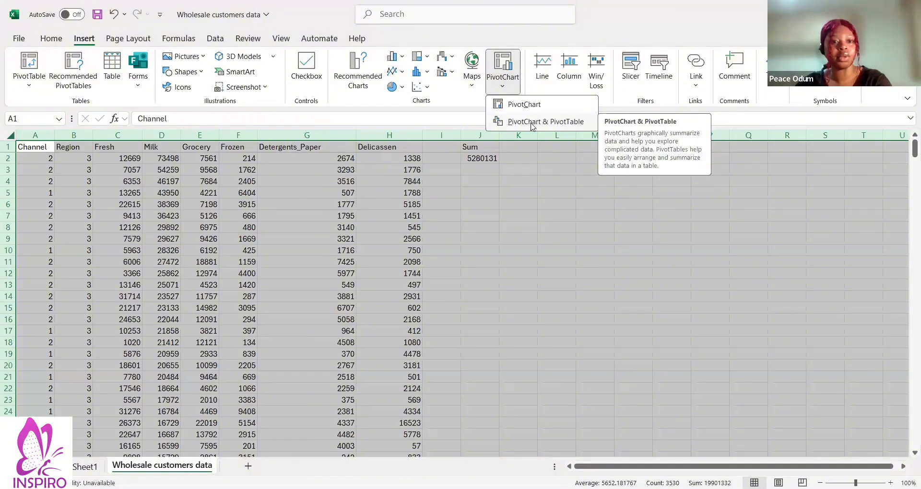
{"action": "left_click", "coordinate": [530, 124]}
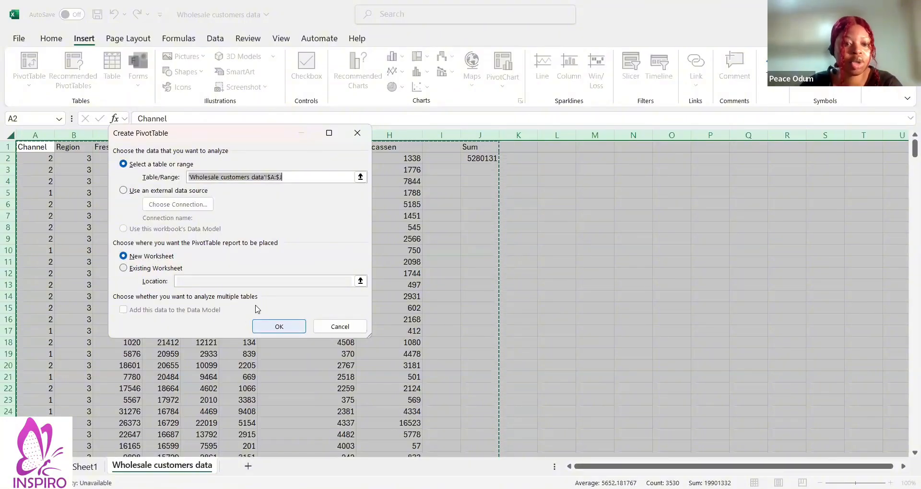
{"action": "left_click", "coordinate": [144, 257]}
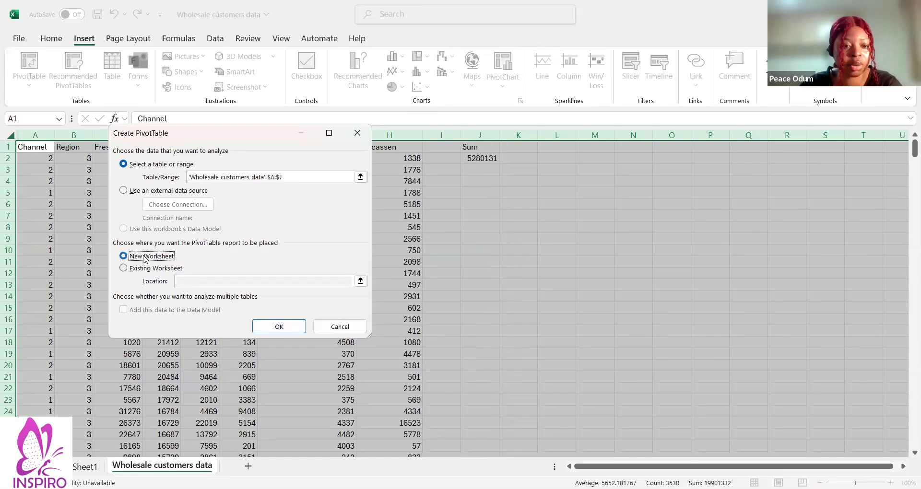
{"action": "left_click", "coordinate": [267, 330]}
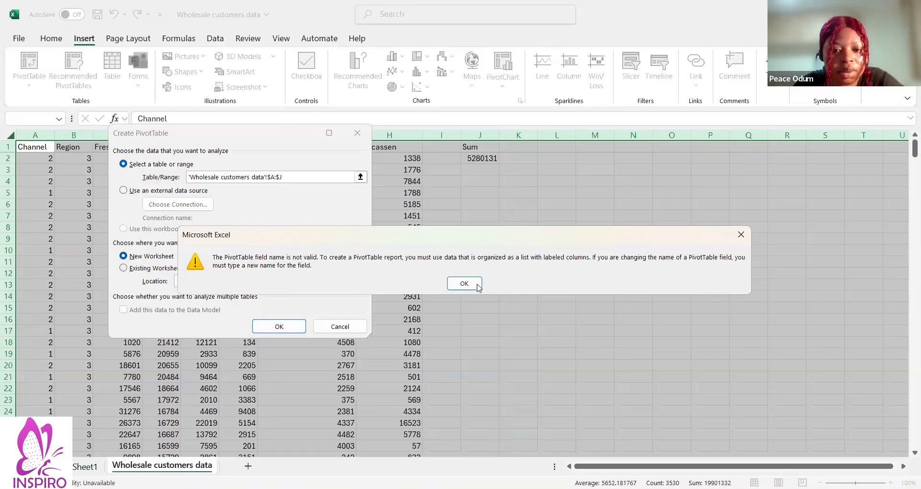
{"action": "key", "text": "Return"}
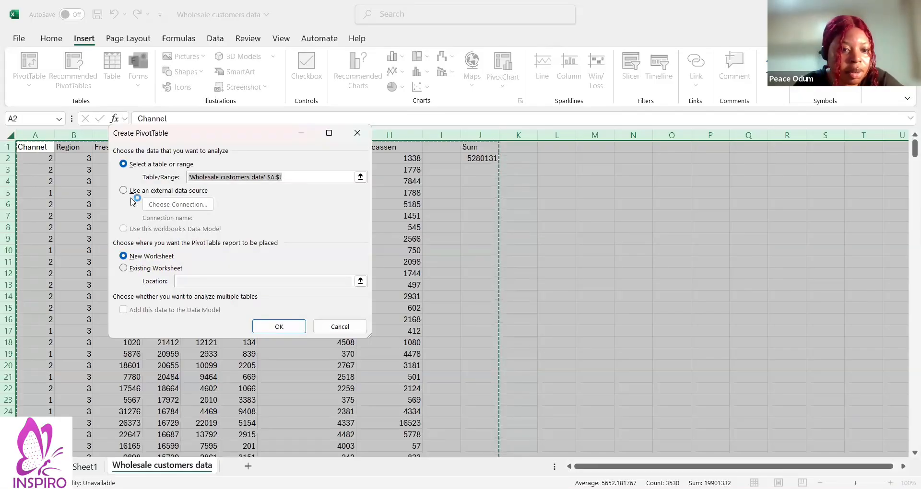
Try to place the PivotTable on the existing worksheet without a location, and dismiss the PivotTable setup
{"action": "left_click", "coordinate": [123, 268]}
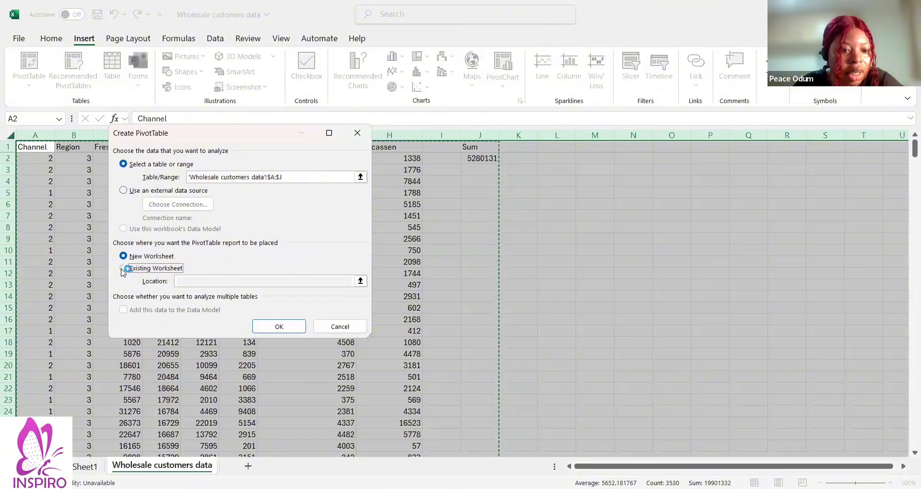
{"action": "left_click", "coordinate": [277, 332]}
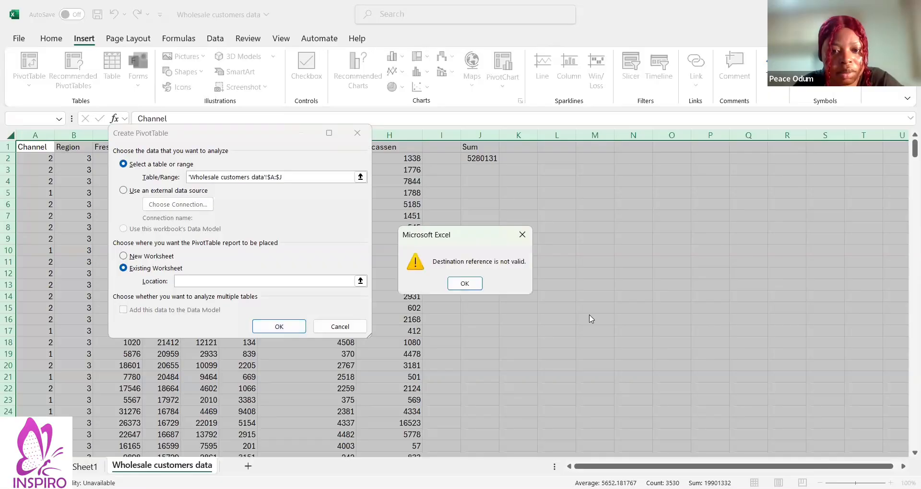
{"action": "left_click", "coordinate": [467, 284]}
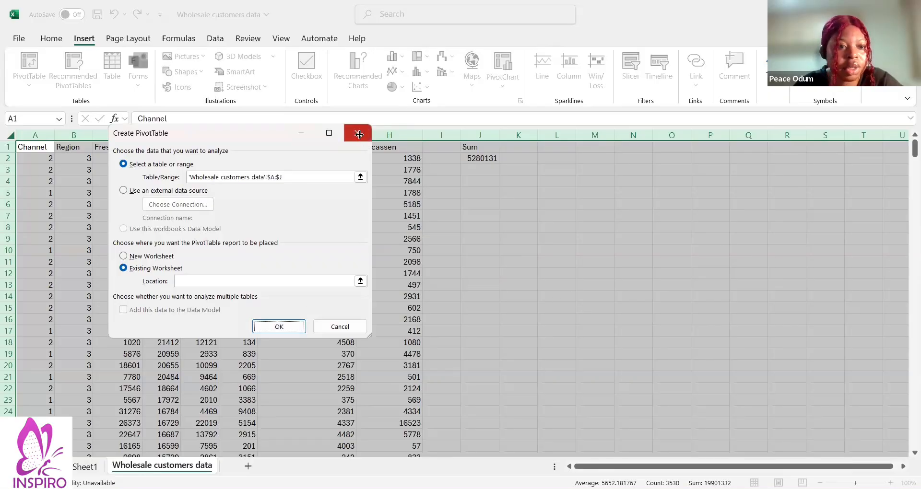
{"action": "left_click", "coordinate": [358, 134]}
{"action": "left_click", "coordinate": [463, 294]}
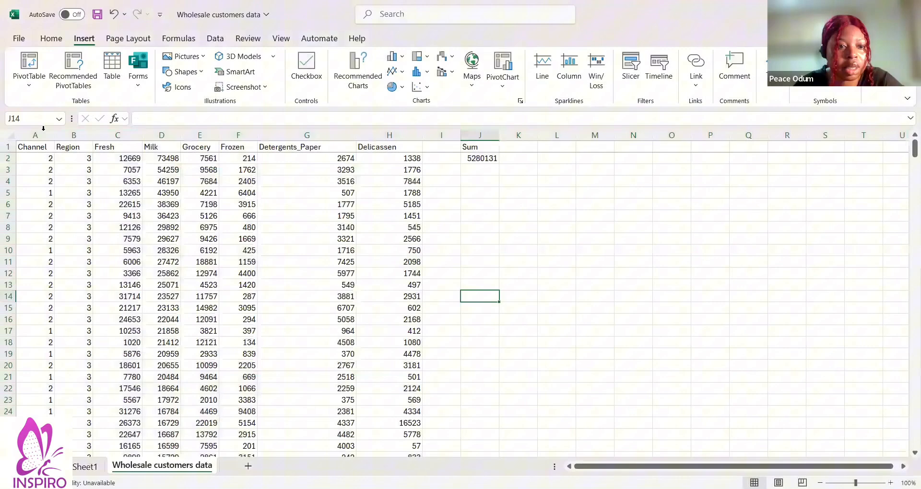
{"action": "left_click", "coordinate": [10, 136]}
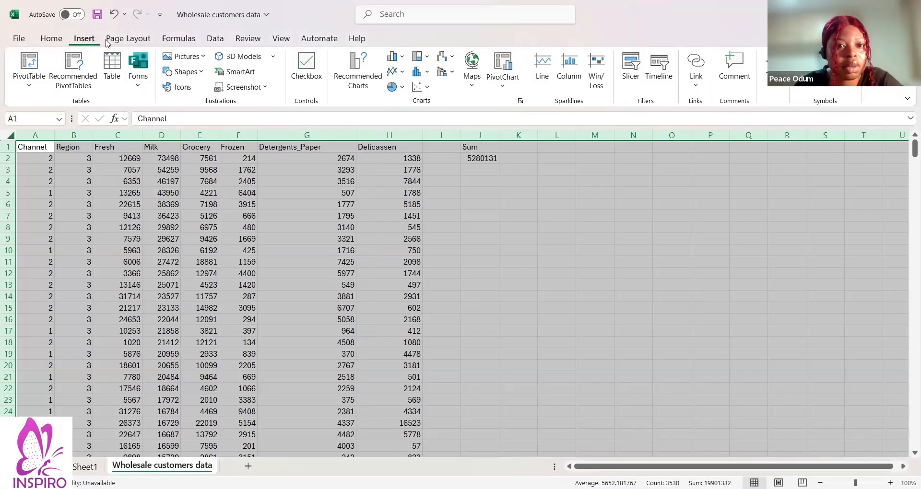
{"action": "left_click", "coordinate": [504, 89]}
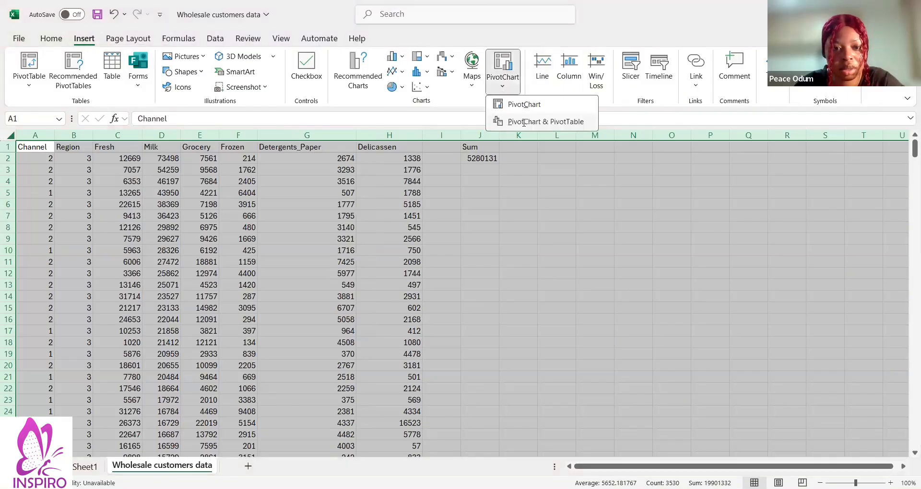
{"action": "left_click", "coordinate": [524, 122]}
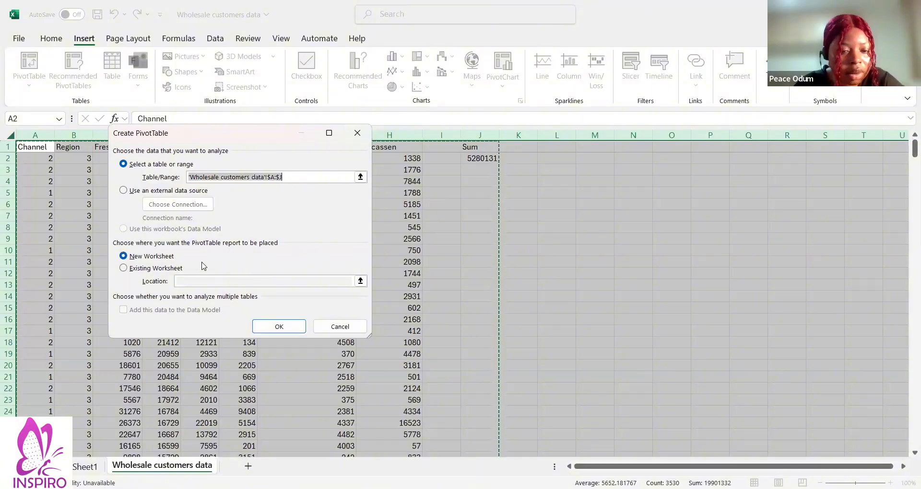
{"action": "left_click", "coordinate": [555, 217]}
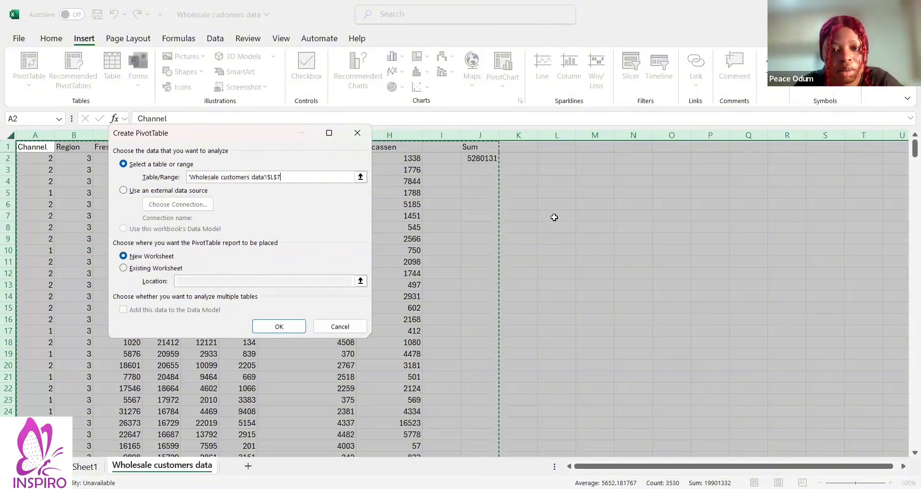
{"action": "left_click", "coordinate": [9, 139]}
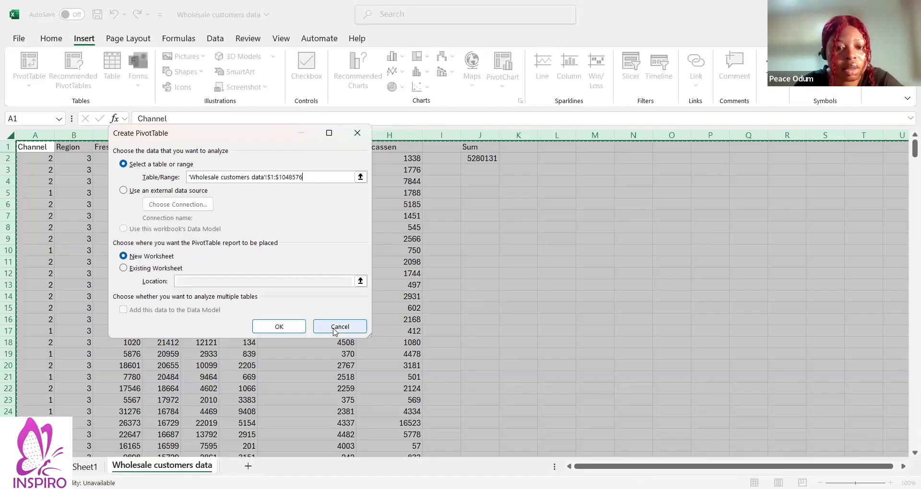
{"action": "left_click", "coordinate": [346, 322]}
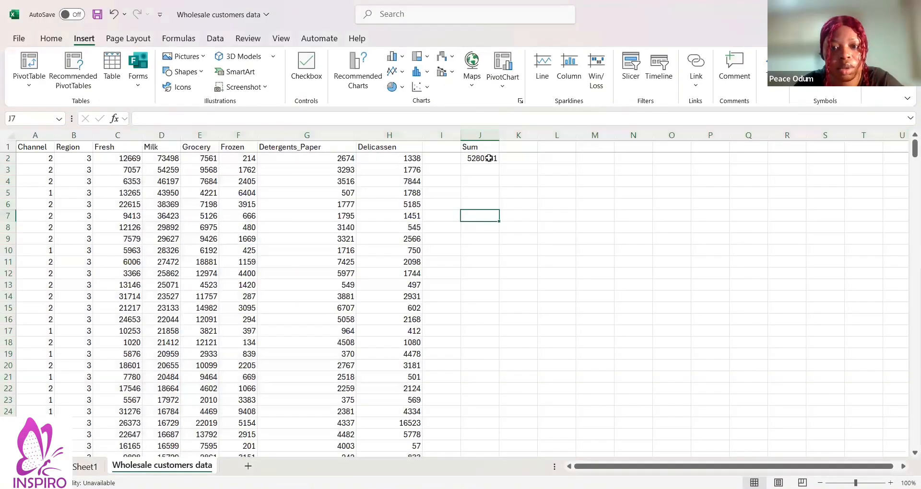
Erase the whole =SUM(C2:C441) formula from cell J2 beneath the Sum heading
{"action": "left_click", "coordinate": [489, 158]}
{"action": "double_click", "coordinate": [488, 158]}
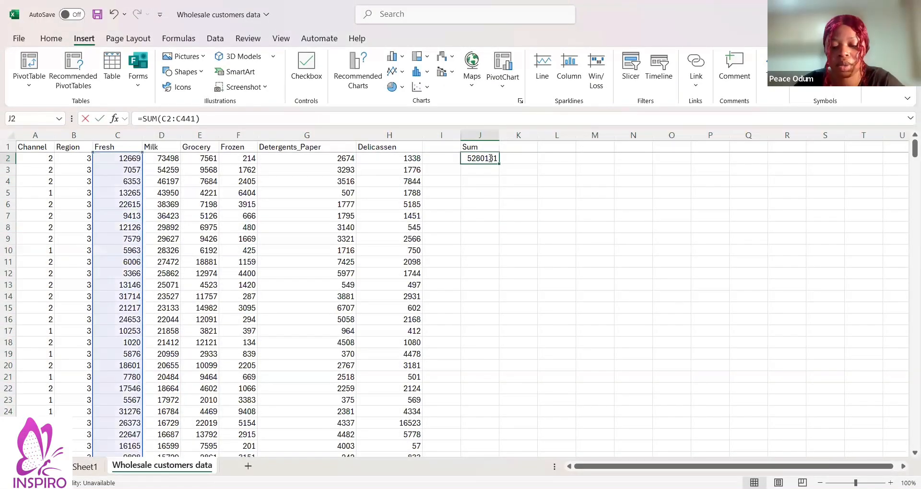
{"action": "double_click", "coordinate": [490, 158]}
{"action": "key", "text": "BackSpace"}
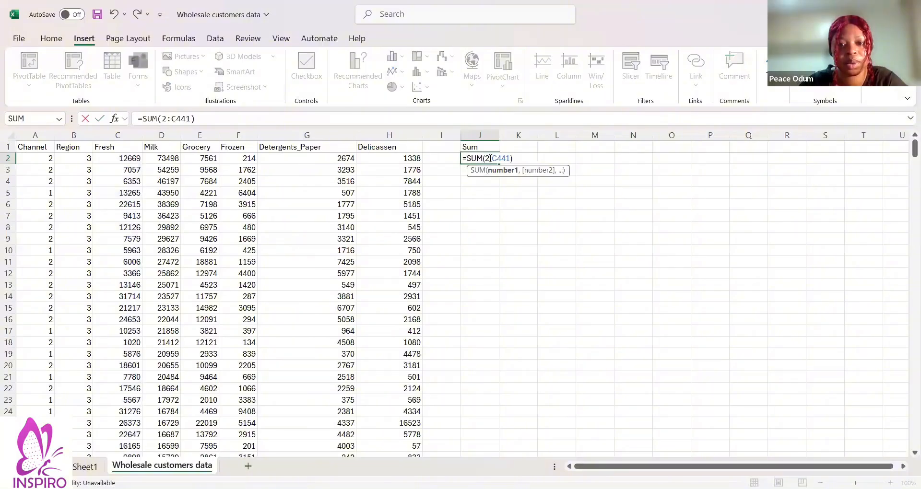
{"action": "key", "text": "BackSpace"}
{"action": "key", "text": "BackSpace"}
{"action": "key", "text": "BackSpace"}
{"action": "key", "text": "BackSpace"}
{"action": "key", "text": "BackSpace"}
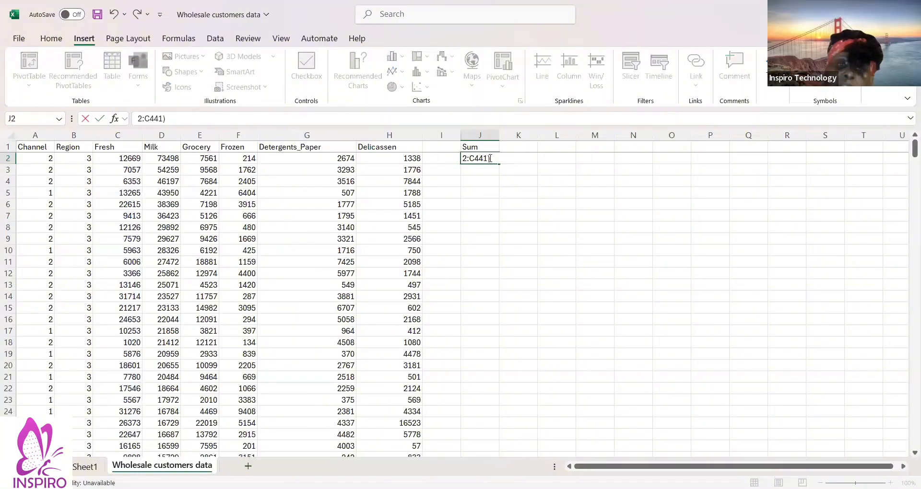
{"action": "key", "text": "BackSpace"}
{"action": "key", "text": "BackSpace"}
{"action": "key", "text": "BackSpace"}
{"action": "key", "text": "BackSpace"}
{"action": "key", "text": "BackSpace"}
{"action": "key", "text": "BackSpace"}
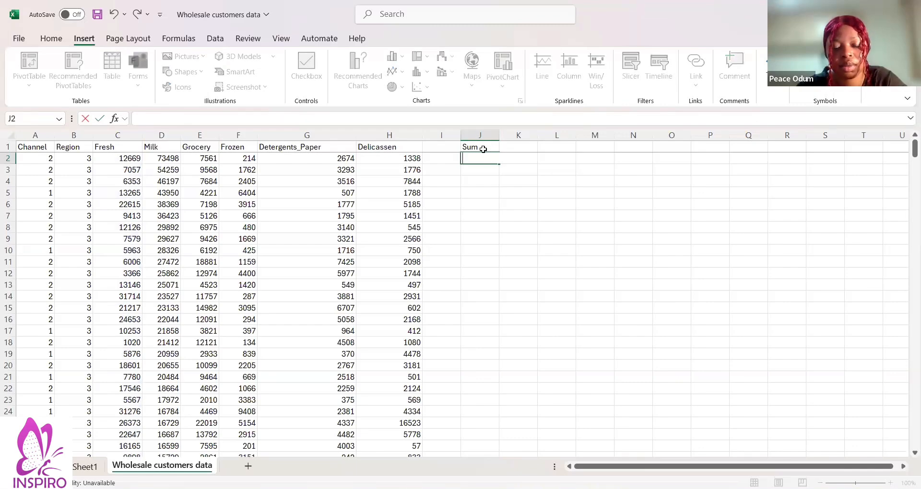
Erase the Sum heading from cell J1 of the Wholesale customers data sheet
{"action": "left_click", "coordinate": [479, 146]}
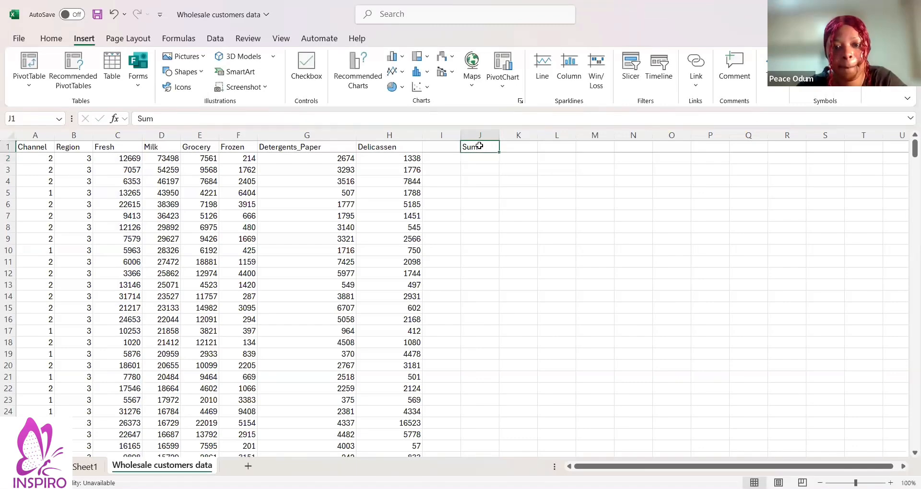
{"action": "double_click", "coordinate": [481, 147]}
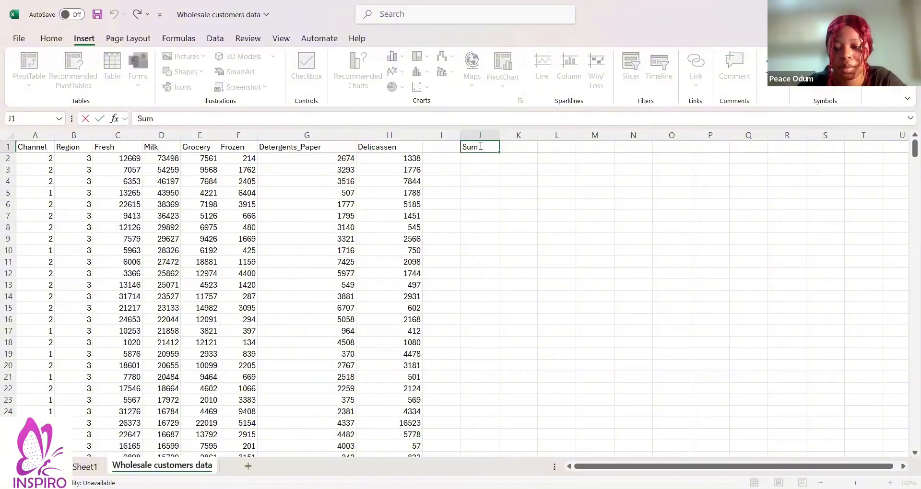
{"action": "key", "text": "BackSpace"}
{"action": "key", "text": "BackSpace"}
{"action": "key", "text": "BackSpace"}
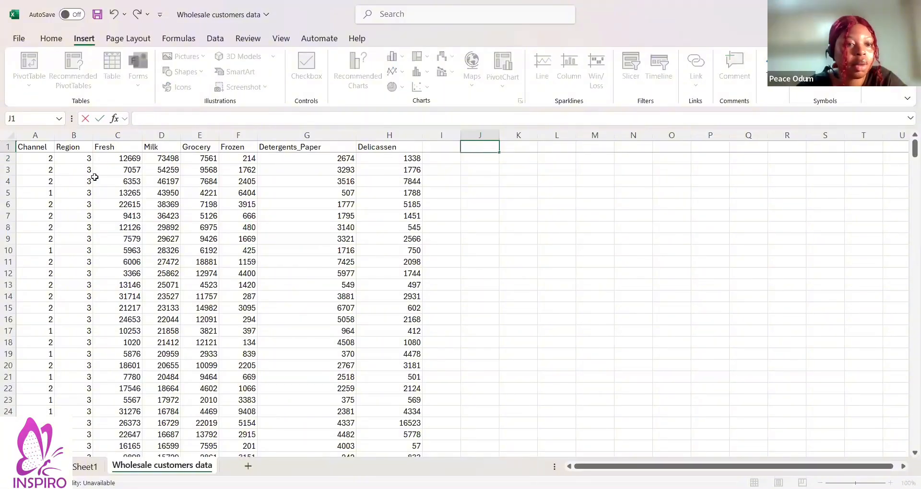
Create a PivotChart and PivotTable on a new worksheet from columns A to H by selecting the entire data sheet
{"action": "left_click", "coordinate": [11, 147]}
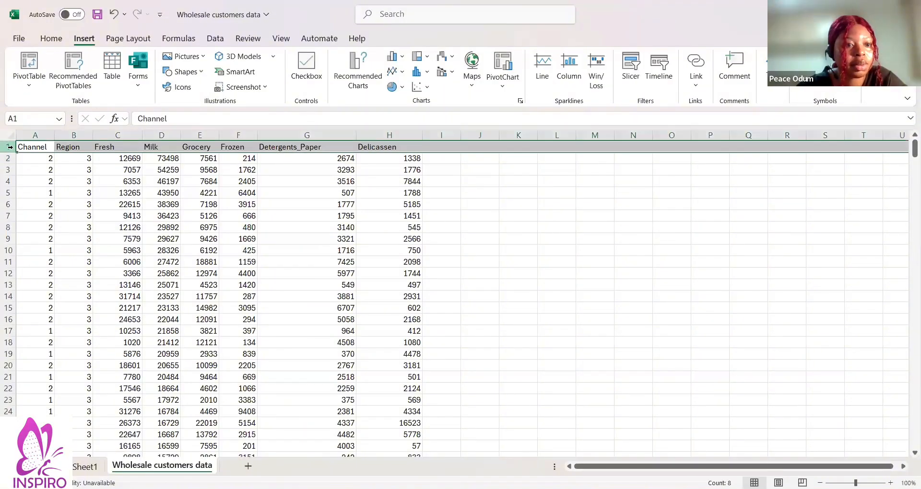
{"action": "left_click_drag", "start_coordinate": [8, 147], "coordinate": [7, 148]}
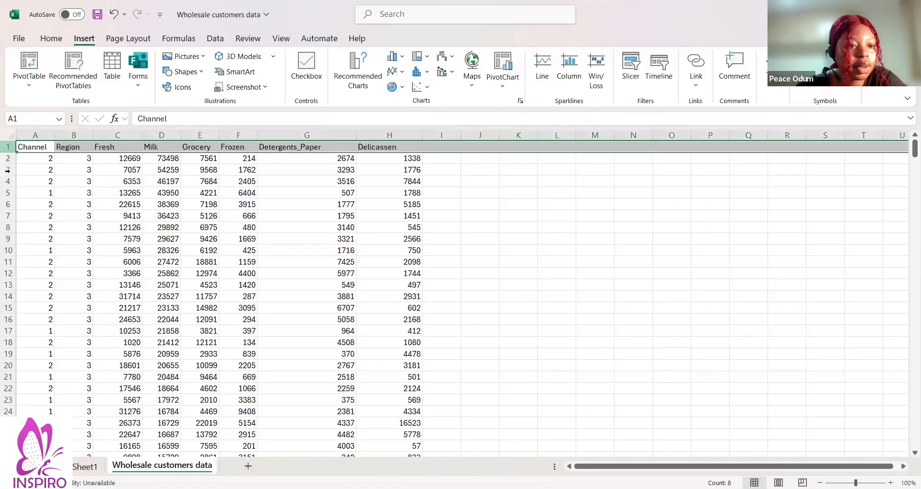
{"action": "left_click", "coordinate": [11, 134]}
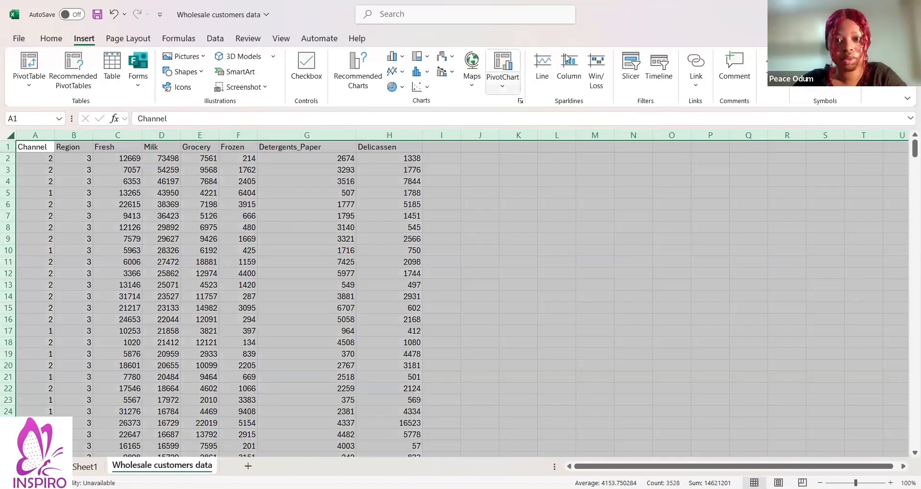
{"action": "left_click", "coordinate": [503, 88]}
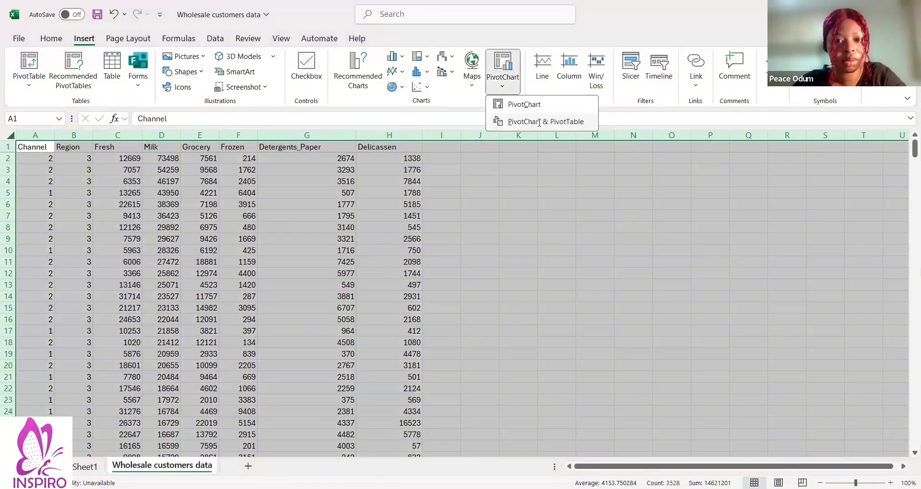
{"action": "left_click", "coordinate": [519, 122]}
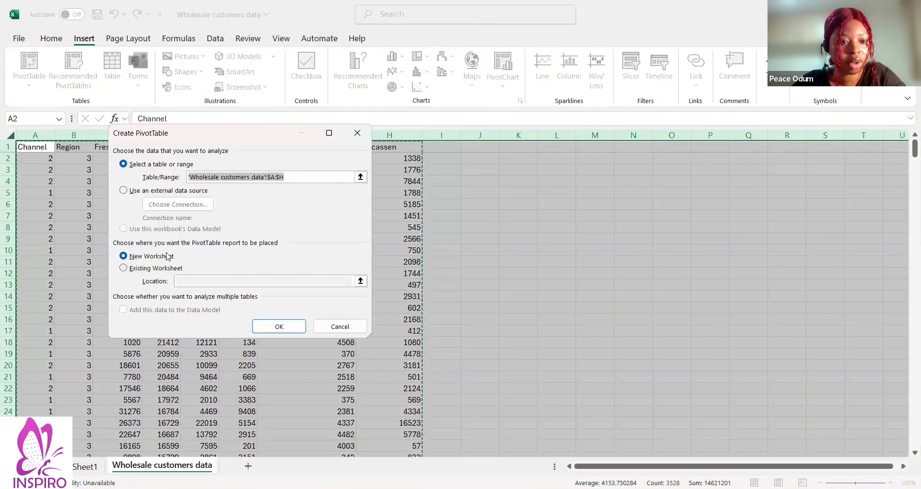
{"action": "left_click", "coordinate": [273, 324]}
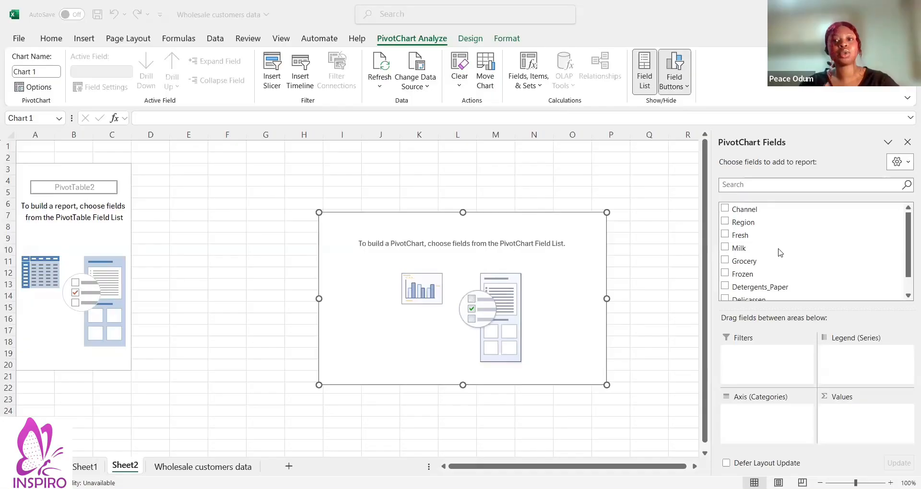
Add the Milk, Grocery, Frozen, Detergents_Paper, Delicassen and Fresh fields to the PivotChart as summed values
{"action": "left_click", "coordinate": [725, 250]}
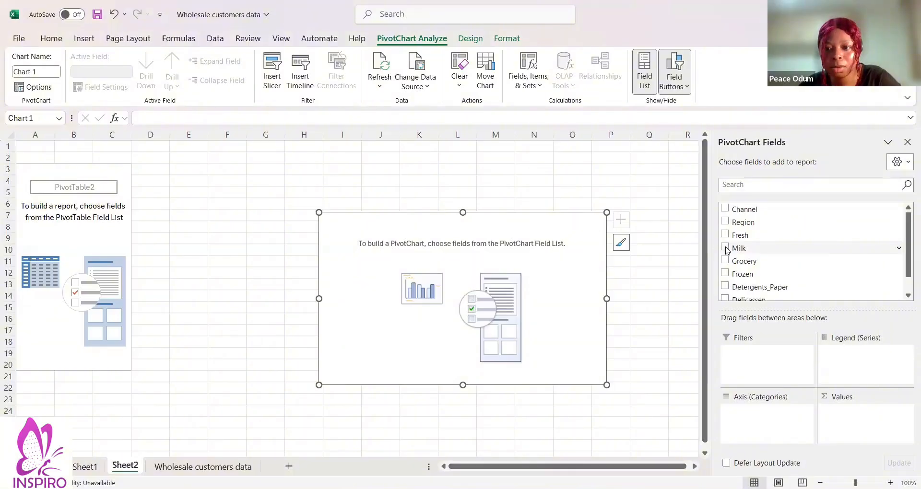
{"action": "left_click", "coordinate": [725, 248]}
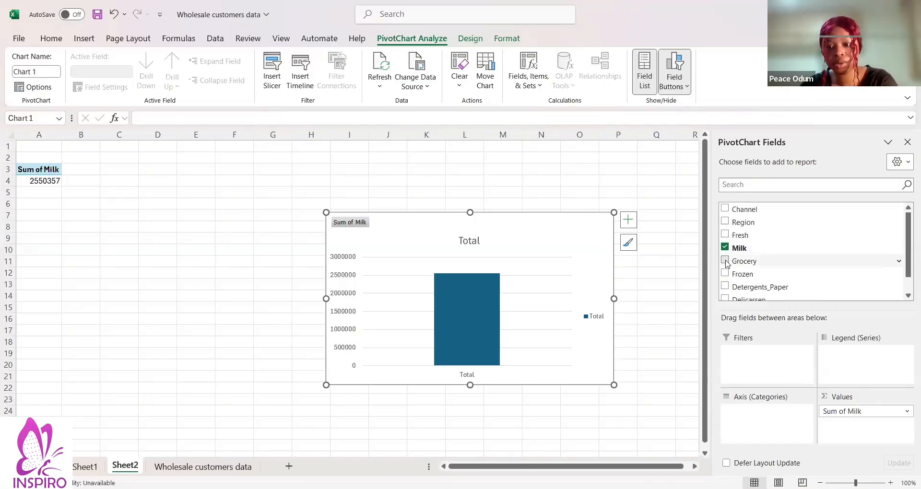
{"action": "left_click", "coordinate": [725, 261]}
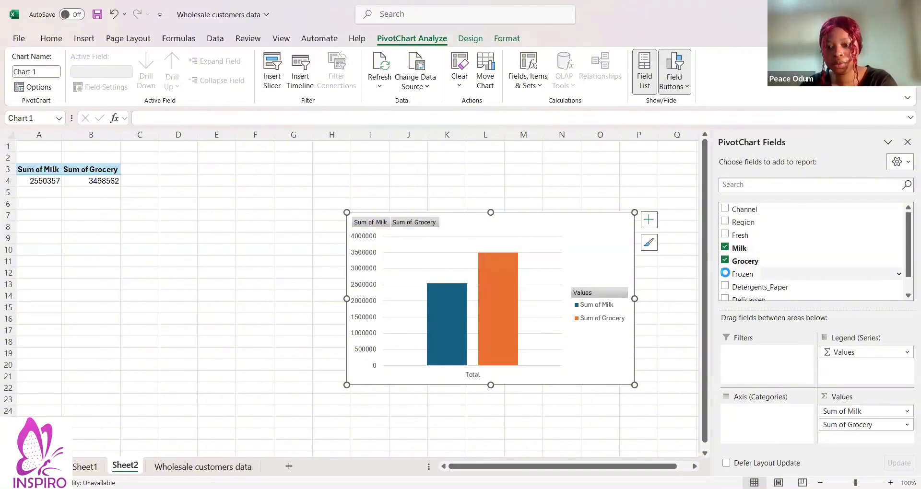
{"action": "left_click", "coordinate": [725, 273]}
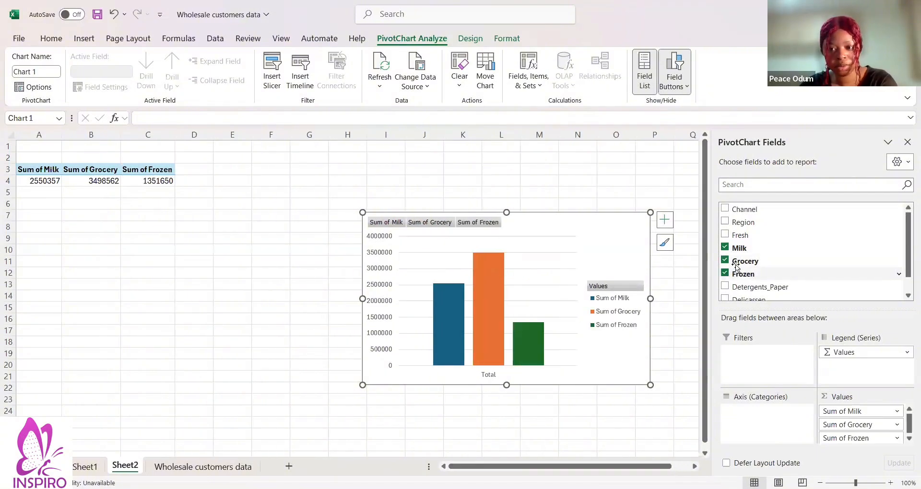
{"action": "left_click", "coordinate": [725, 286]}
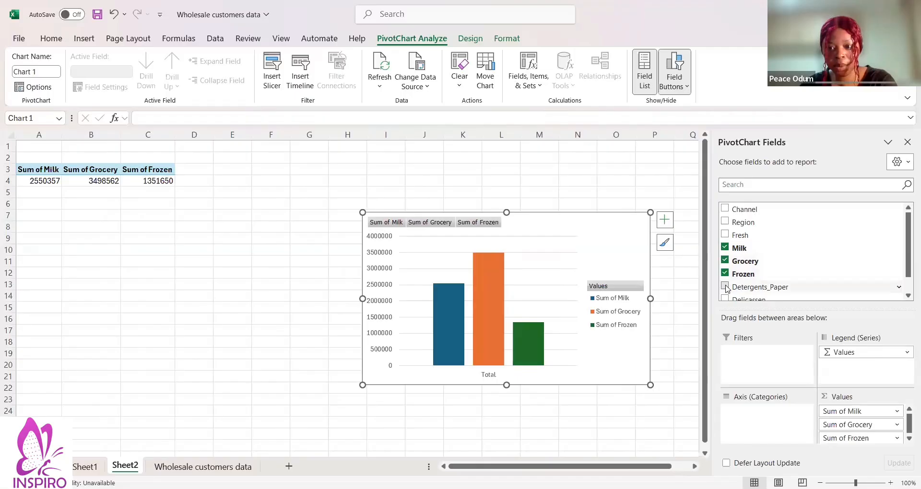
{"action": "scroll", "coordinate": [740, 257], "scroll_direction": "down", "scroll_amount": 1}
{"action": "scroll", "coordinate": [770, 260], "scroll_direction": "up", "scroll_amount": 1}
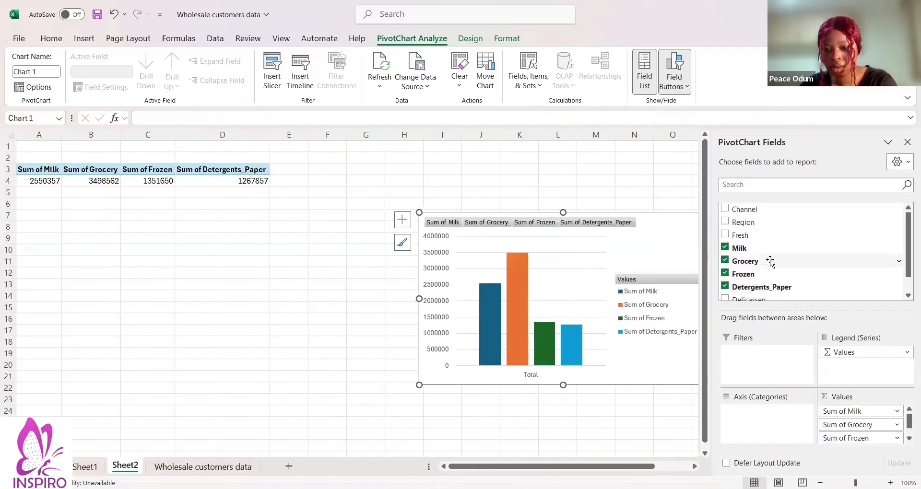
{"action": "scroll", "coordinate": [744, 275], "scroll_direction": "down", "scroll_amount": 1}
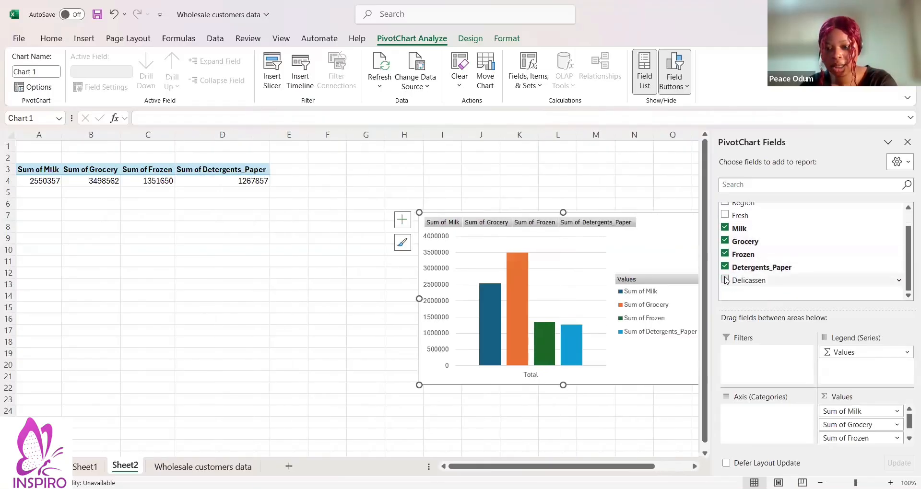
{"action": "left_click", "coordinate": [725, 280]}
{"action": "scroll", "coordinate": [748, 259], "scroll_direction": "up", "scroll_amount": 1}
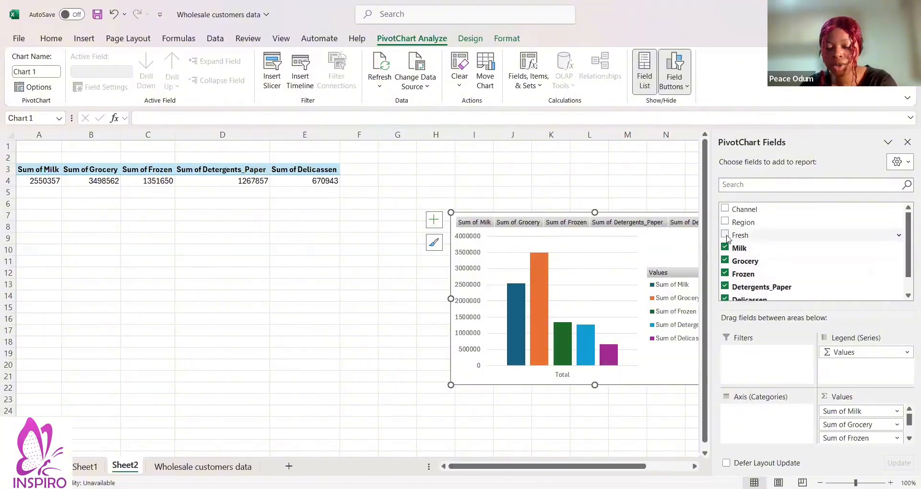
{"action": "left_click", "coordinate": [726, 235]}
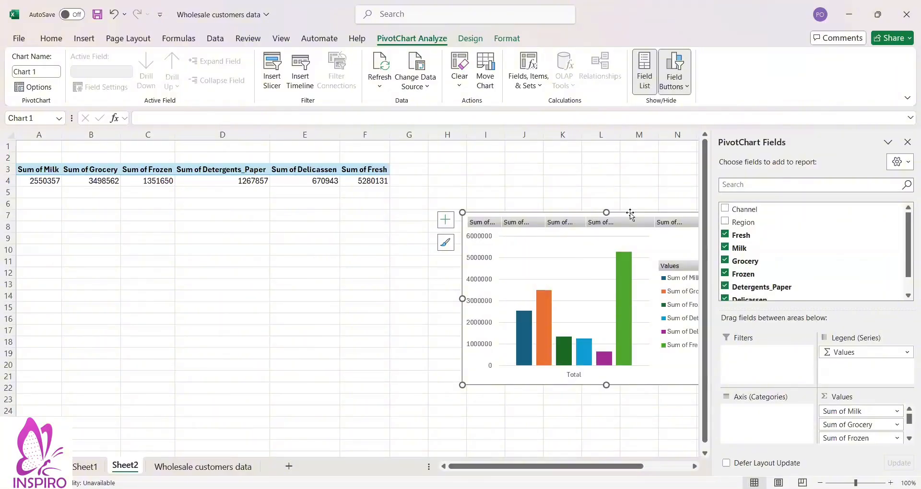
Move the PivotChart closer to the PivotTable, spanning about columns F to M, and deselect it to examine its columns
{"action": "left_click_drag", "start_coordinate": [630, 215], "coordinate": [539, 217]}
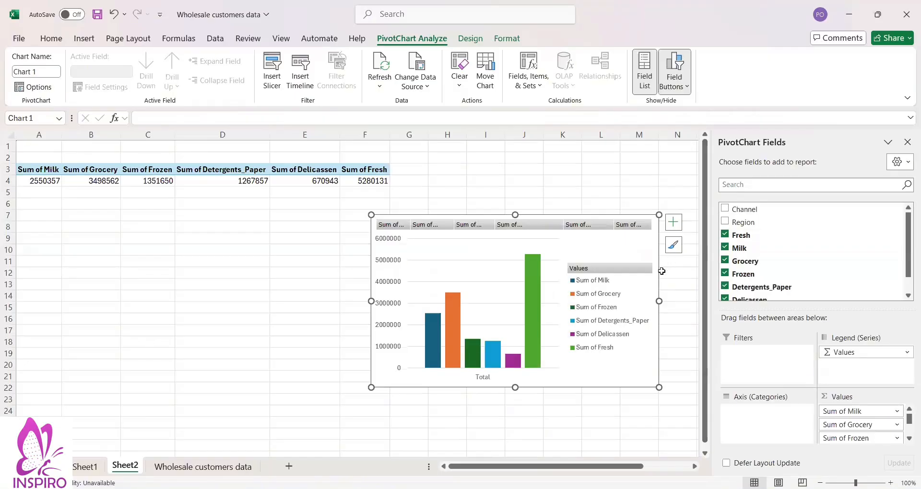
{"action": "left_click", "coordinate": [599, 352]}
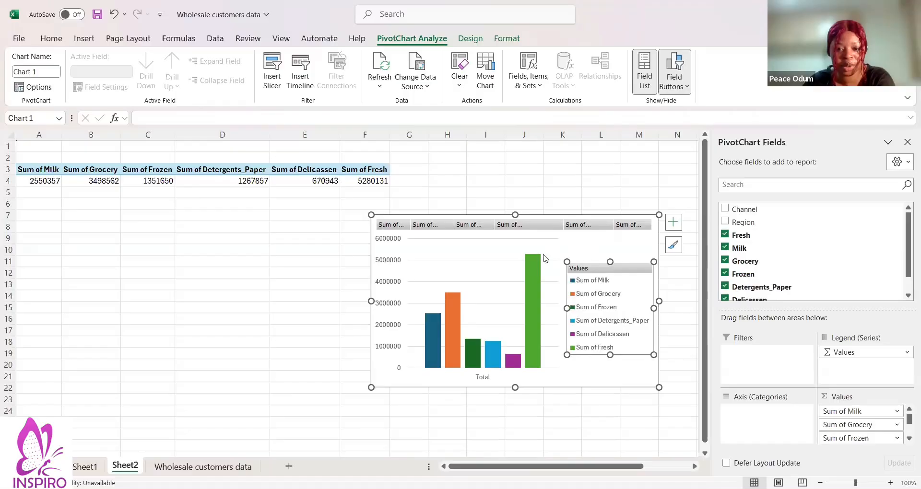
{"action": "mouse_move", "coordinate": [530, 261]}
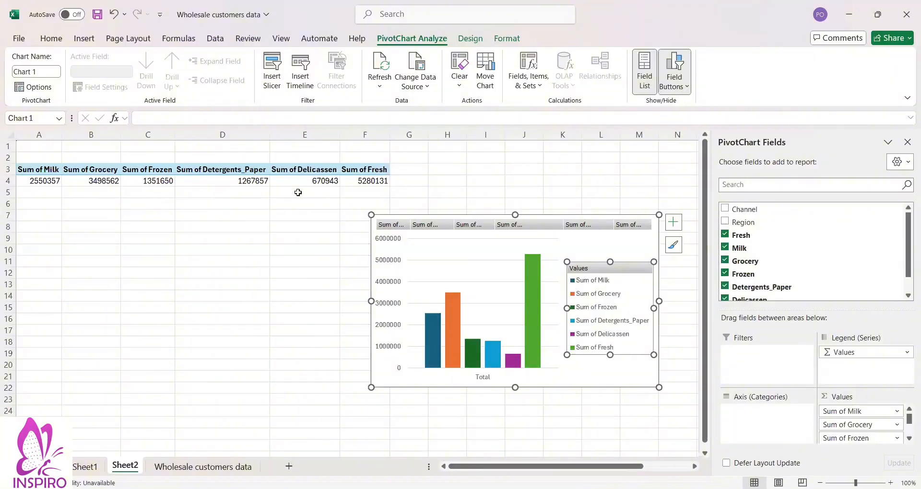
{"action": "left_click", "coordinate": [285, 237]}
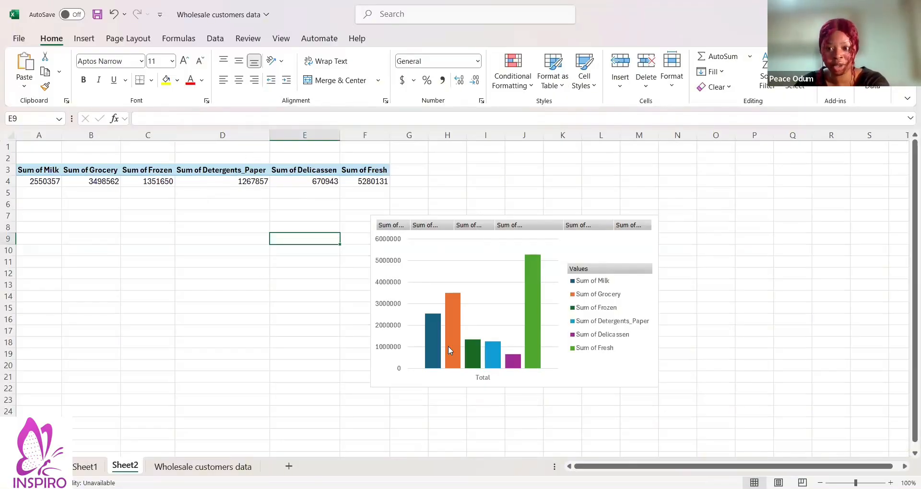
{"action": "mouse_move", "coordinate": [454, 346]}
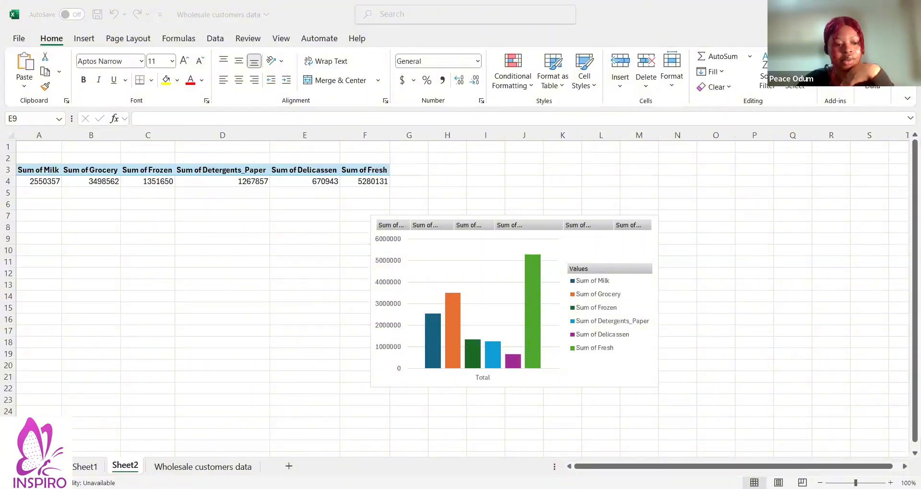
Switch to the Introduction into excel presentation in PowerPoint to review the Data Visualization in Excel slide
{"action": "key", "text": "alt+Tab"}
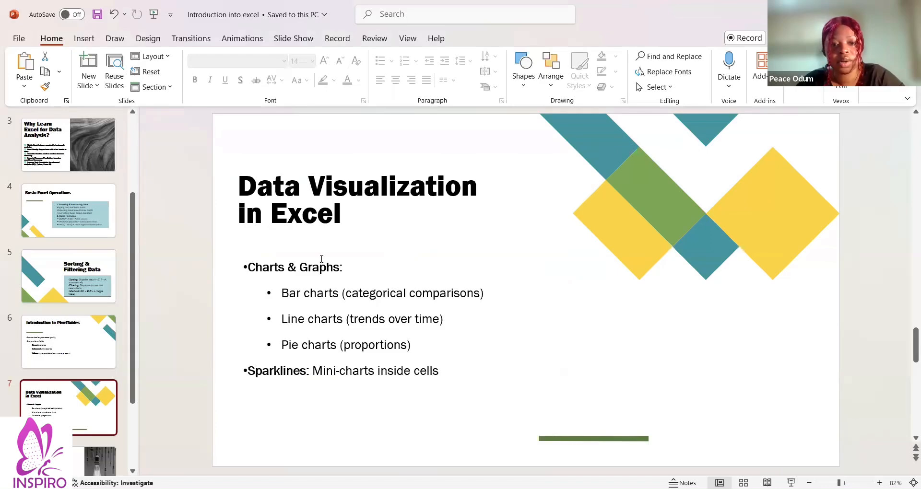